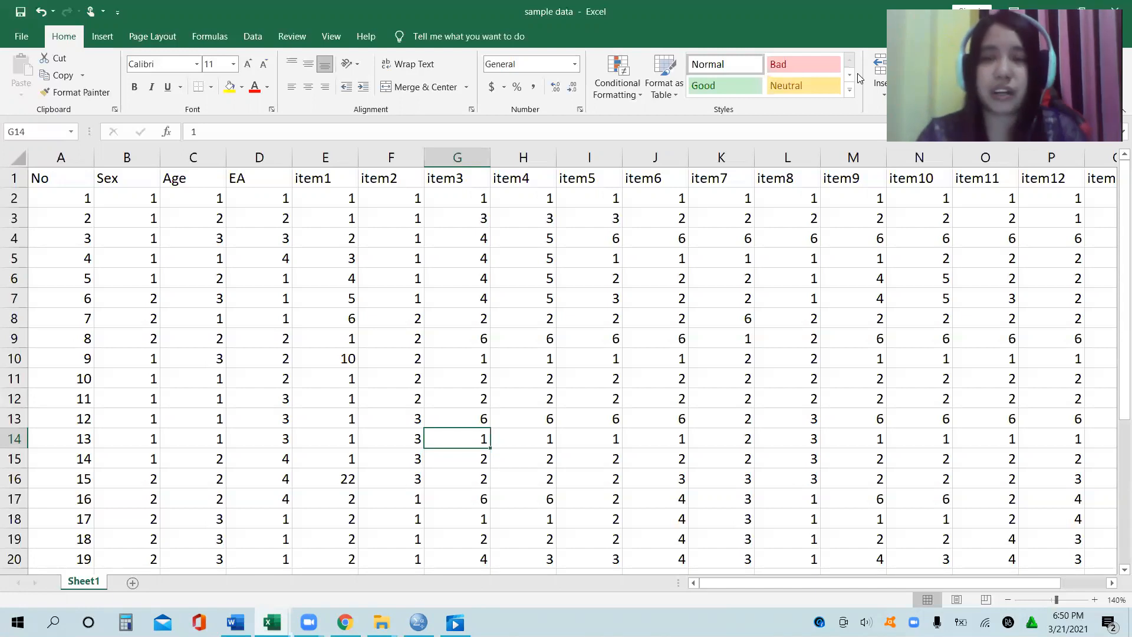
Look through the survey responses down to the empty rows below the last record, enlarging the sheet to 180%.
drag(1116, 221, 1115, 270)
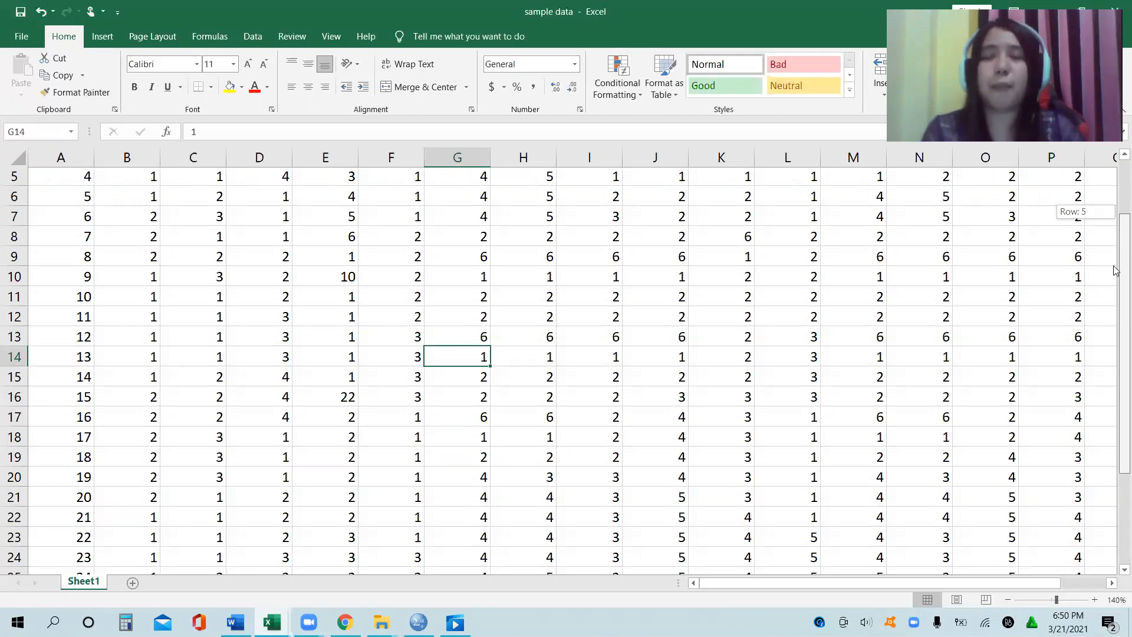
drag(1115, 270, 1114, 270)
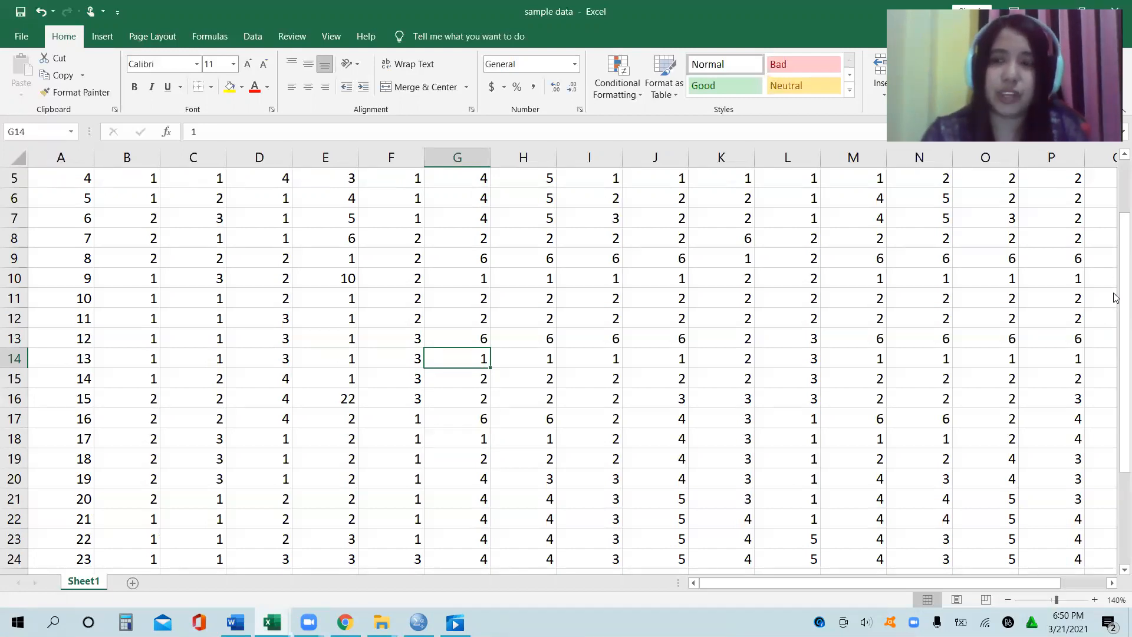
mouse_move(1116, 298)
mouse_down()
mouse_move(1116, 160)
mouse_move(1116, 298)
mouse_up()
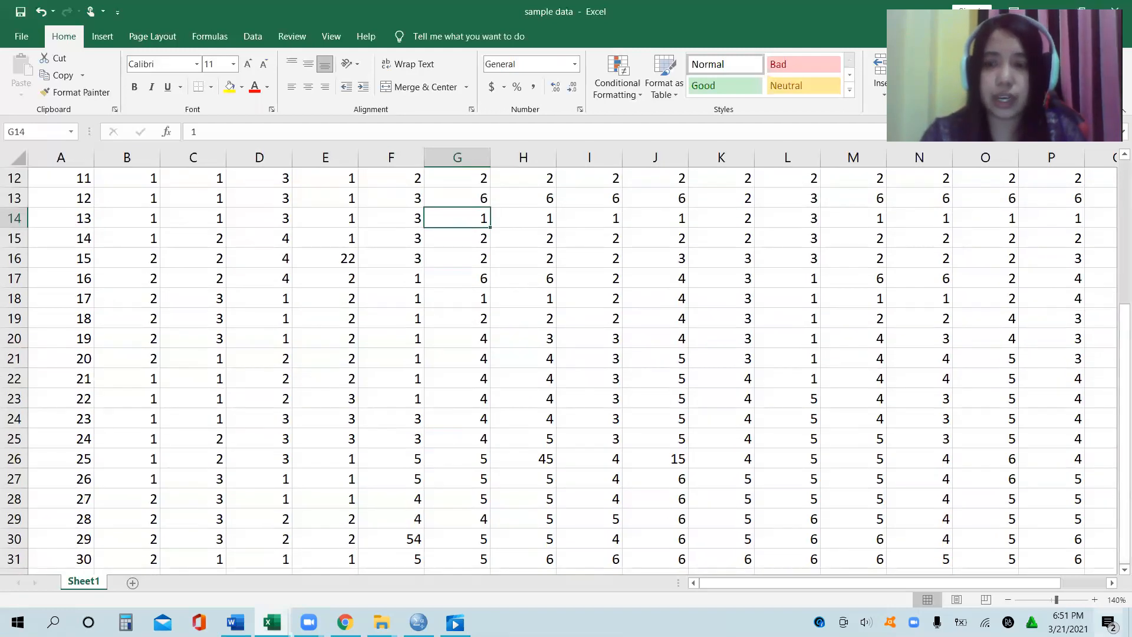
scroll(1115, 575, down, 3)
scroll(1115, 575, down, 4)
scroll(1114, 575, down, 1)
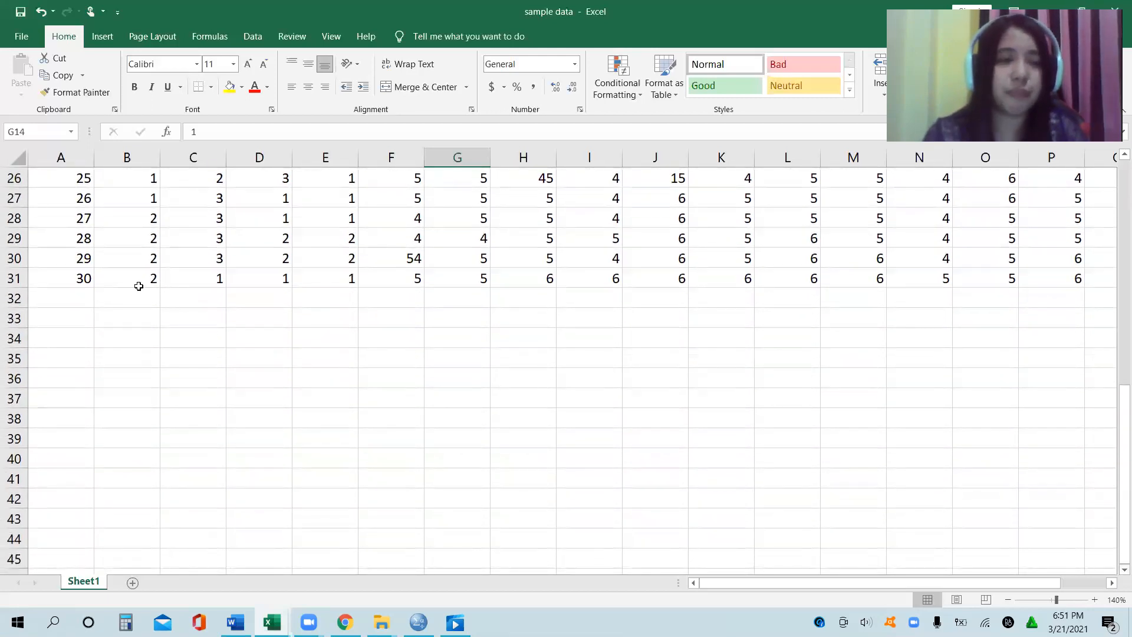
click(142, 296)
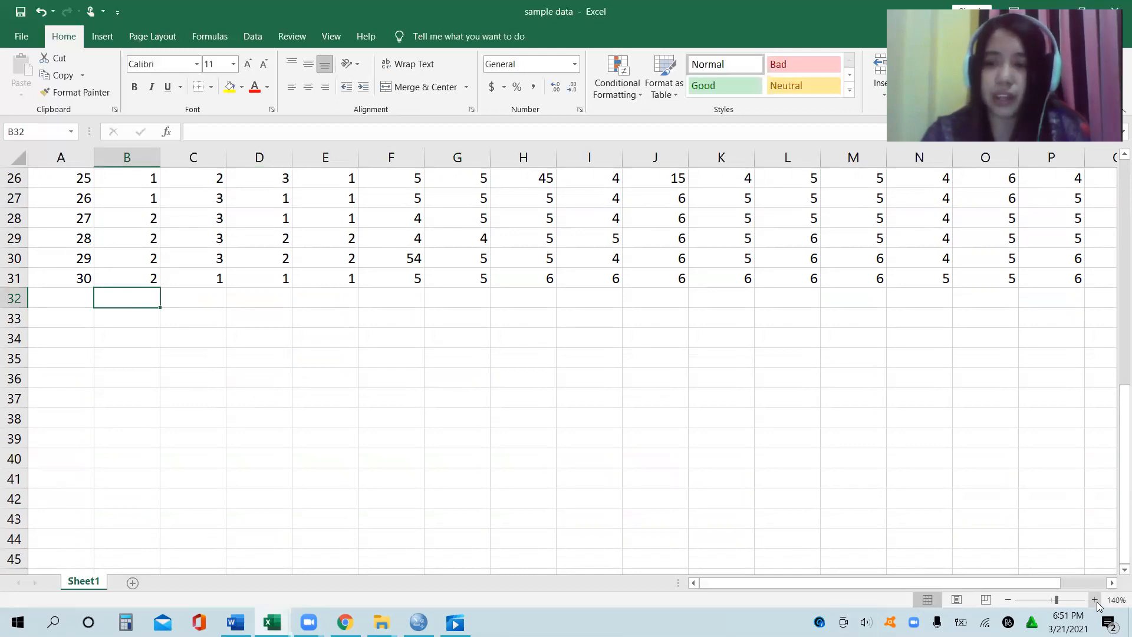
click(1095, 600)
click(1095, 600)
click(1094, 600)
click(1094, 599)
click(1114, 418)
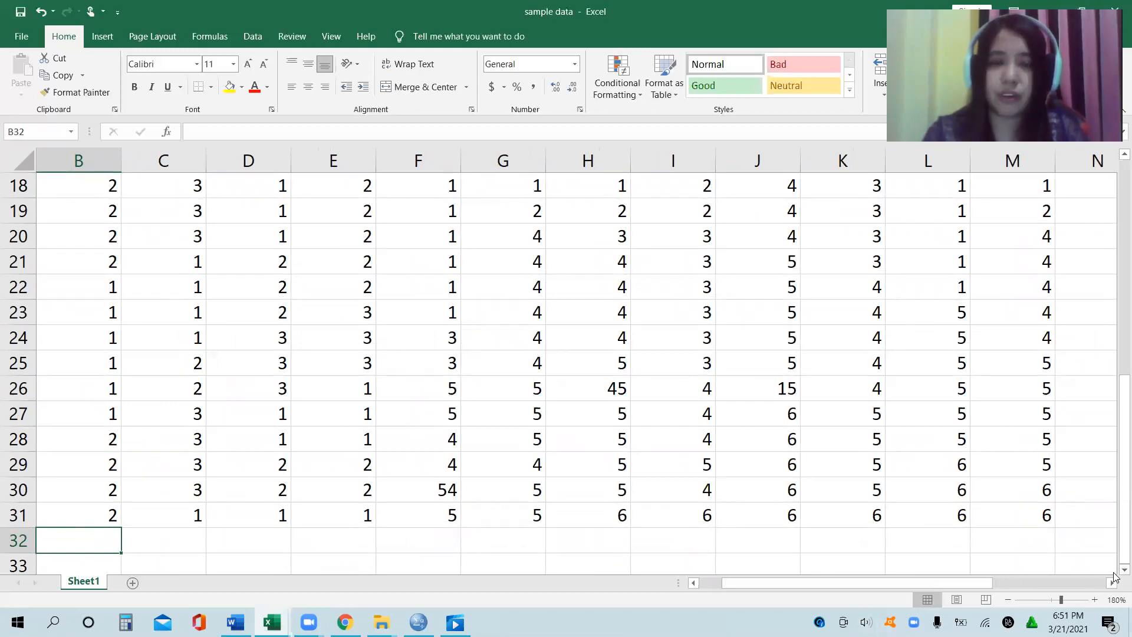
scroll(1114, 577, down, 3)
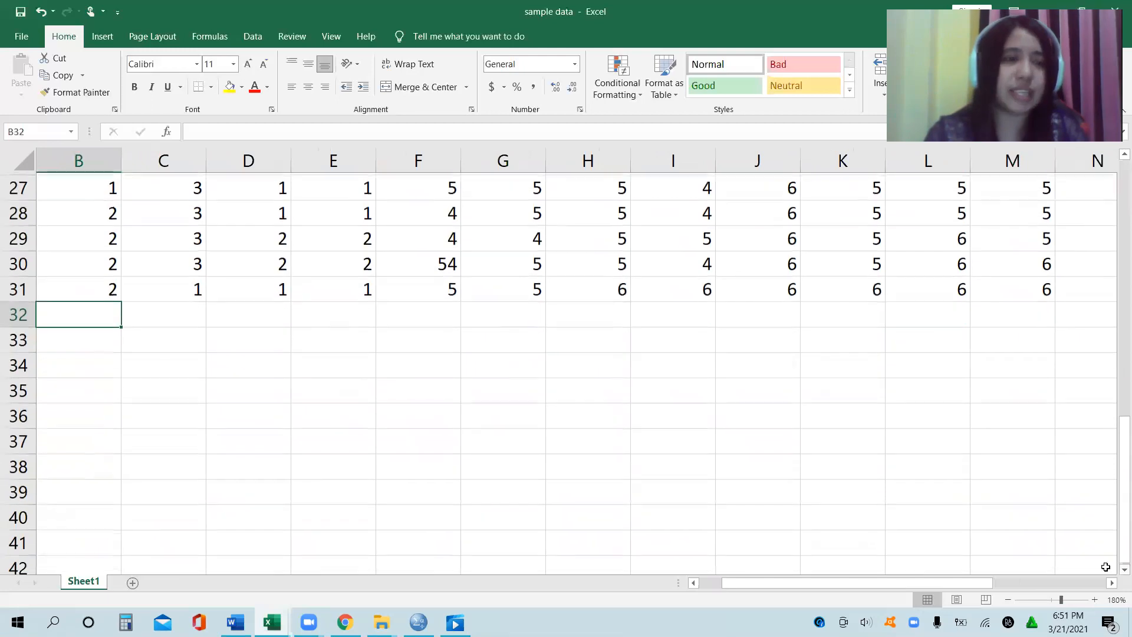
Enter the formula =MIN(B2:B31) in B32 for the Sex column's minimum.
double_click(95, 316)
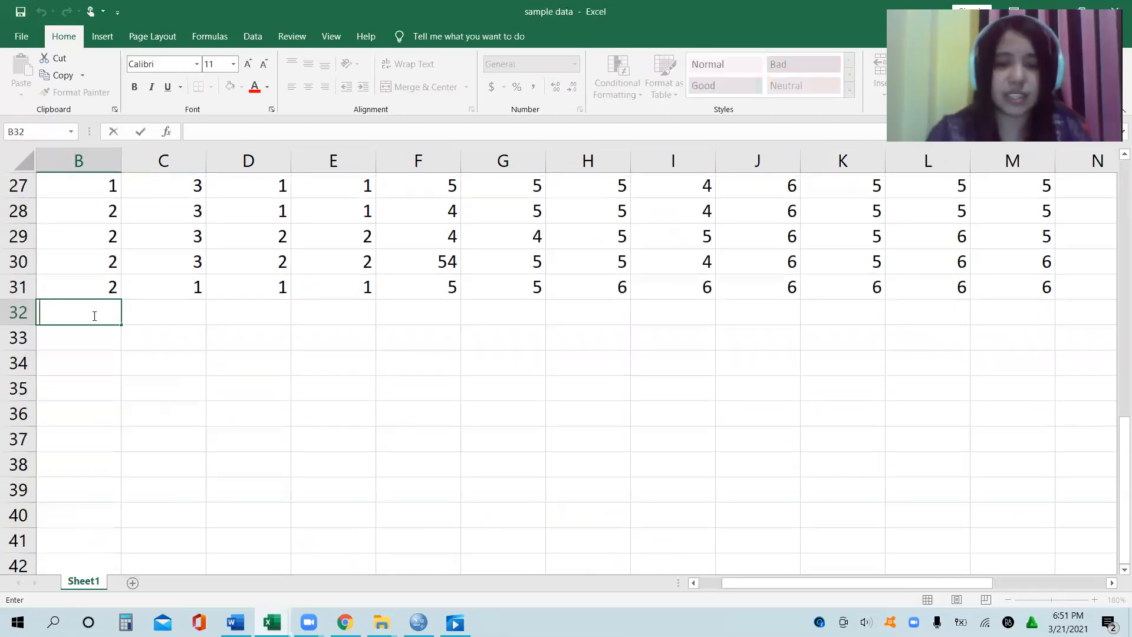
text(=MIN)
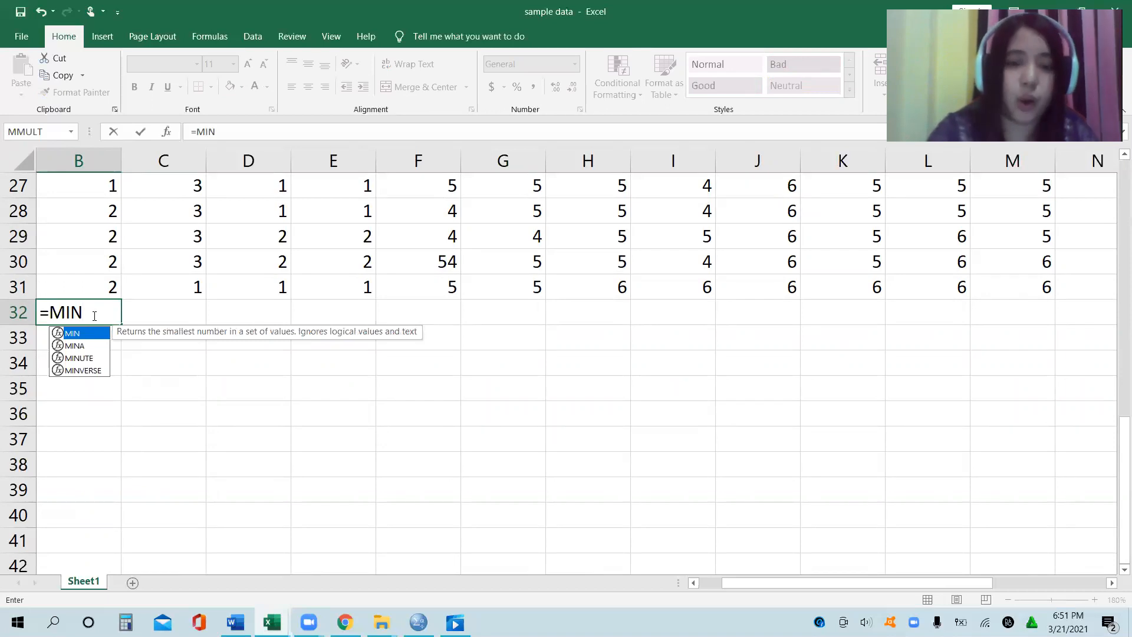
text(()
click(97, 286)
drag(97, 286, 102, 209)
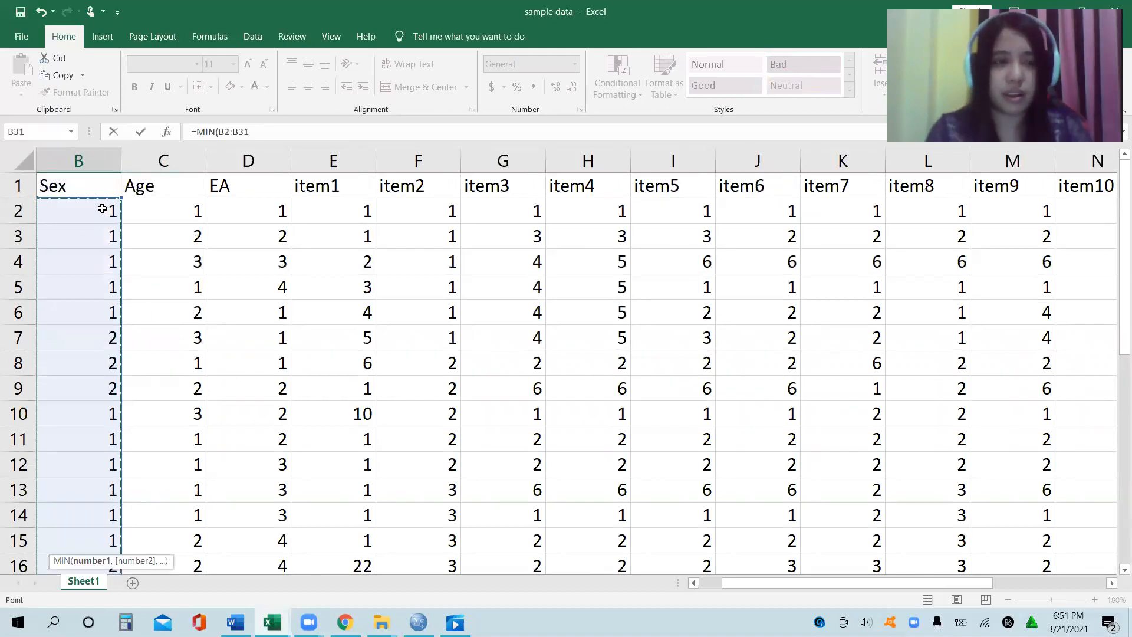
key(Return)
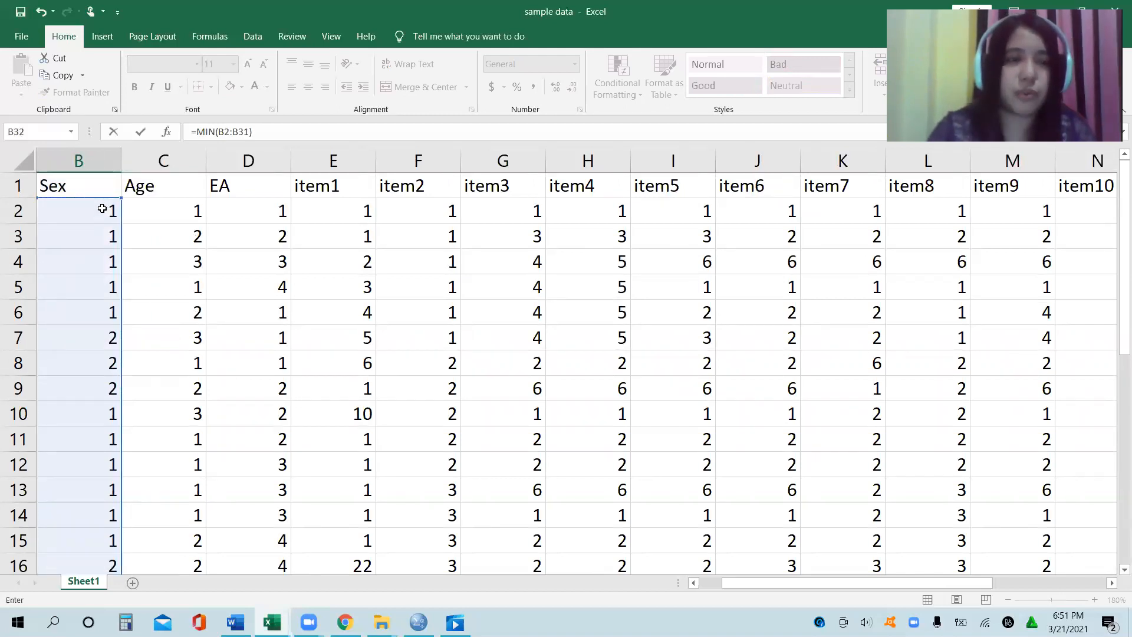
key(Return)
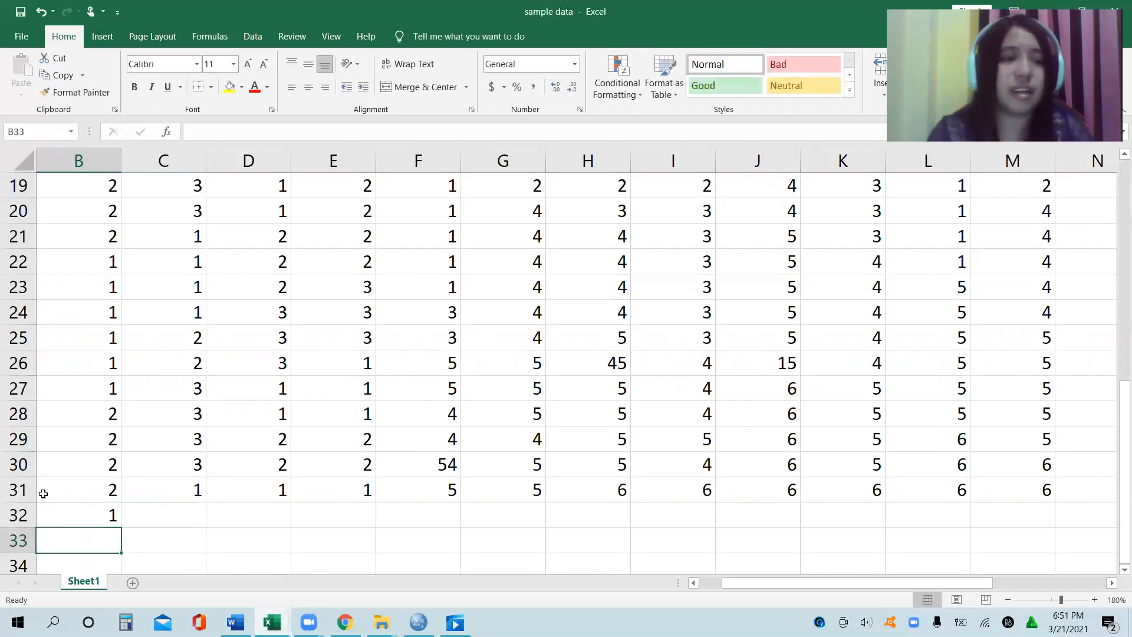
Fill rows 32 and 33 with yellow.
drag(16, 515, 18, 538)
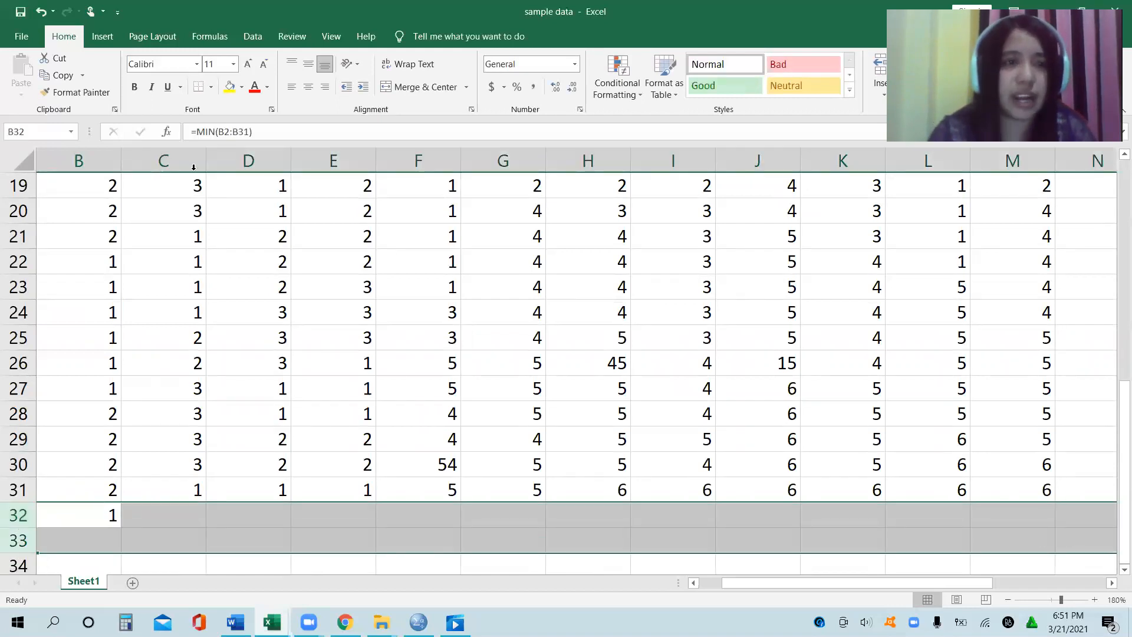
click(230, 87)
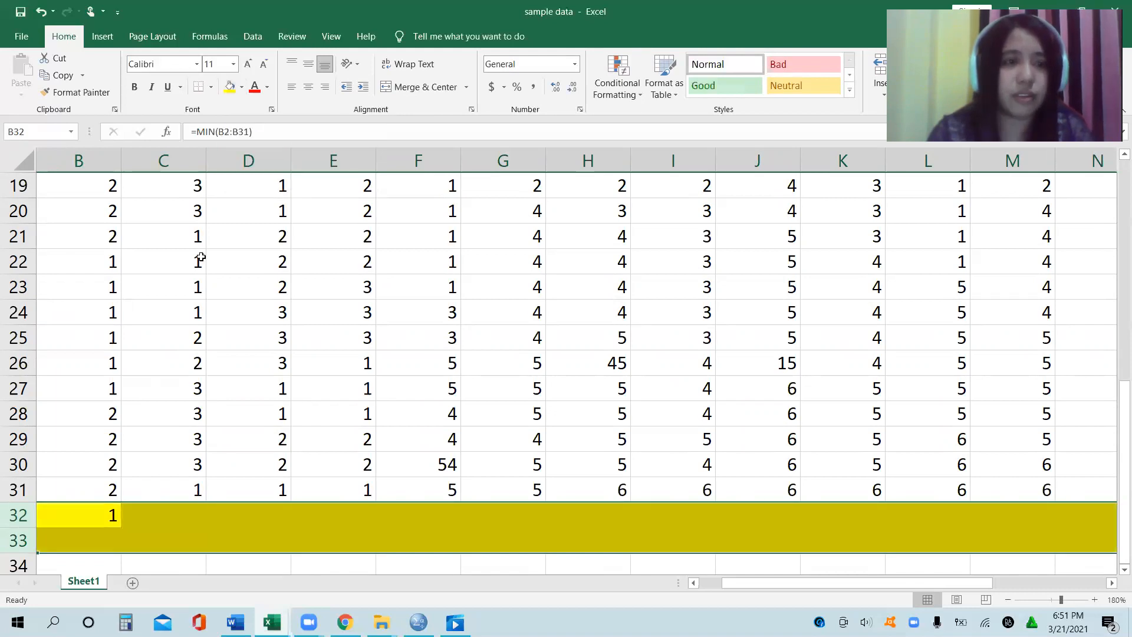
click(202, 342)
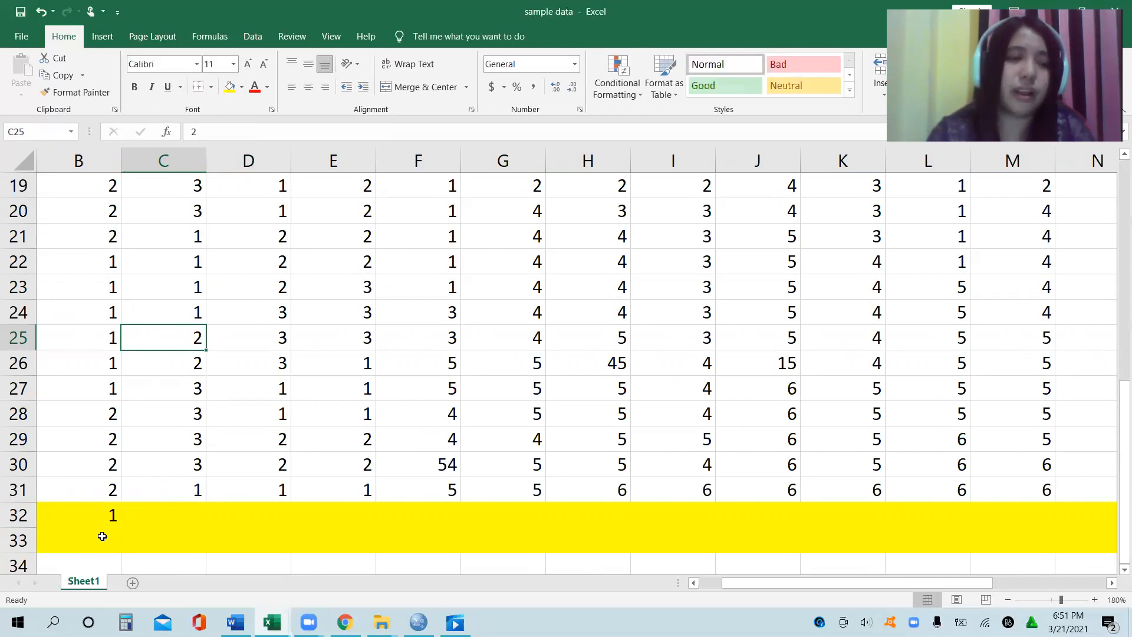
Enter the formula =MAX(B2:B31) in B33 for the Sex column's maximum.
click(104, 537)
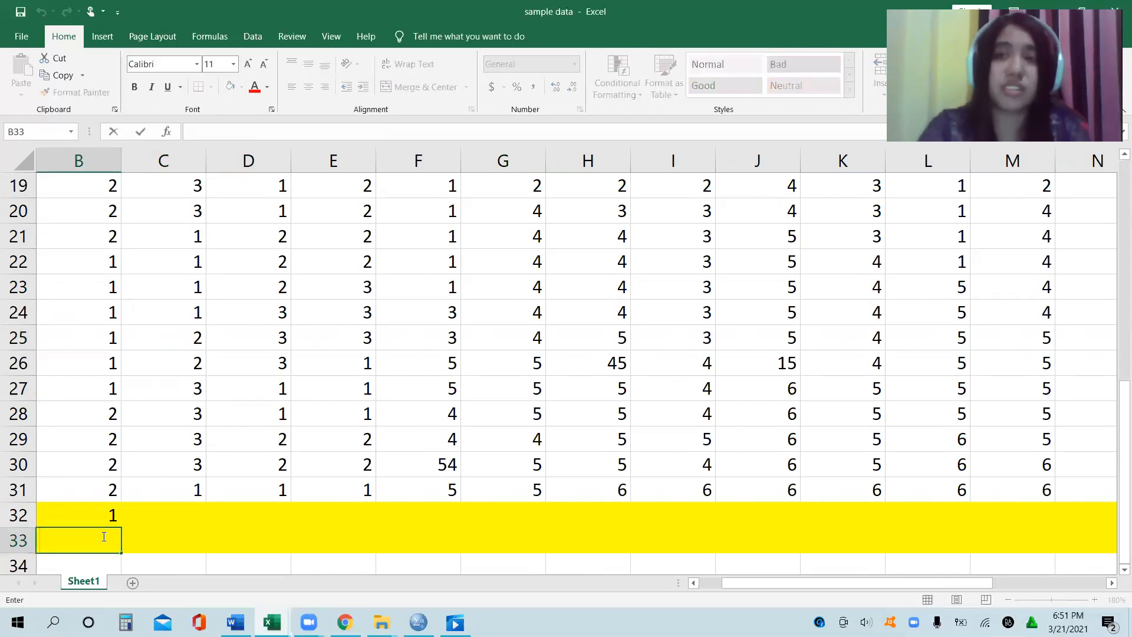
text(=)
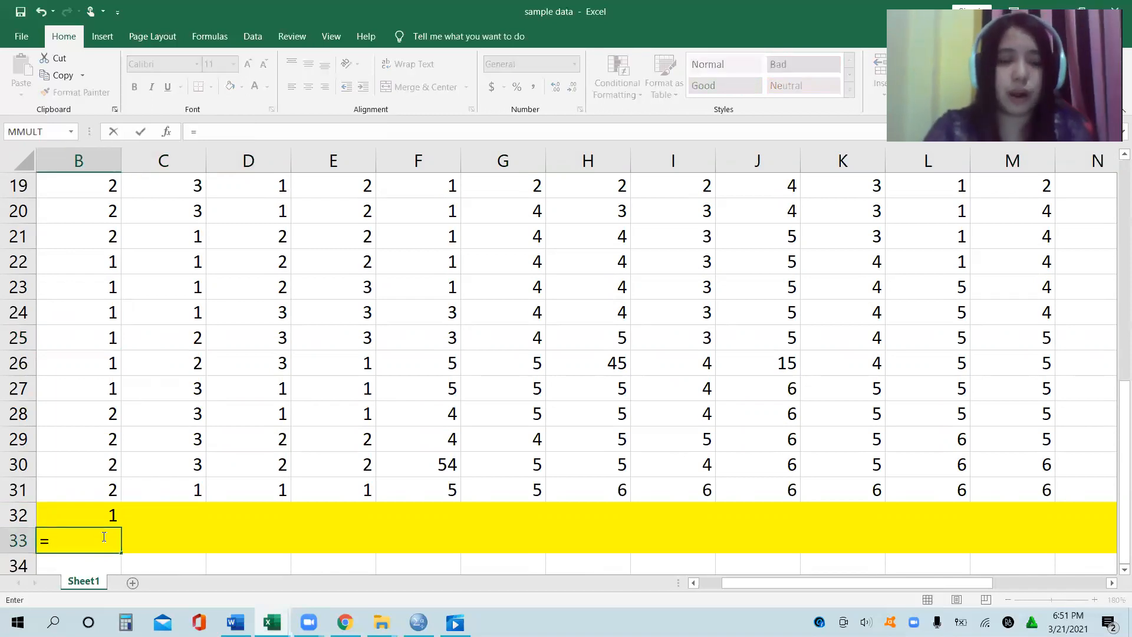
text(MAZ)
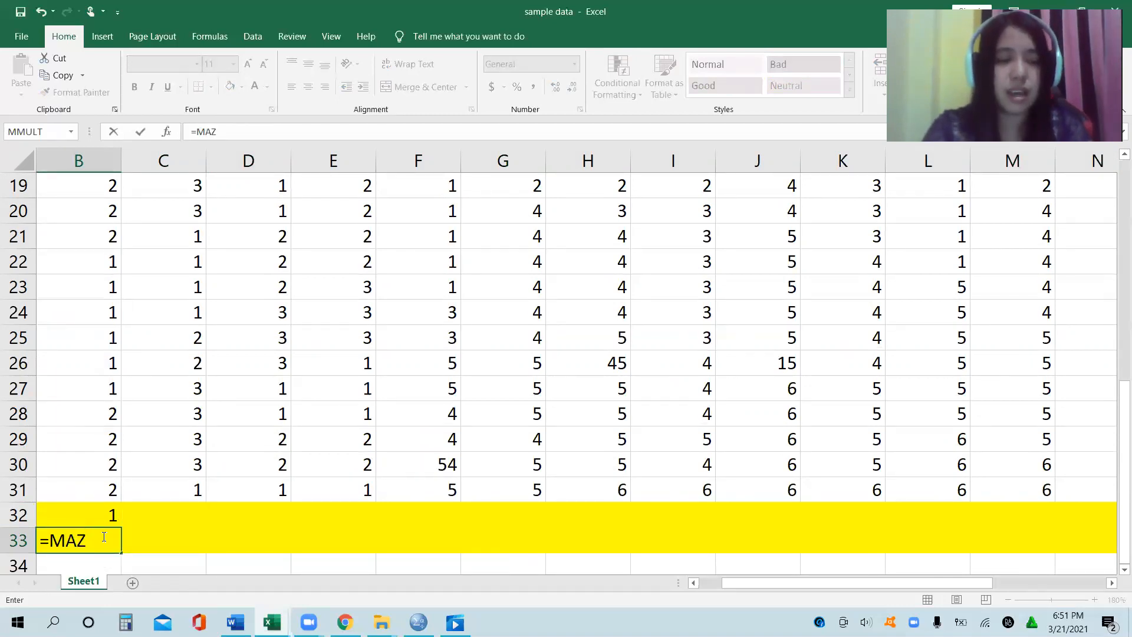
key(BackSpace)
text(X()
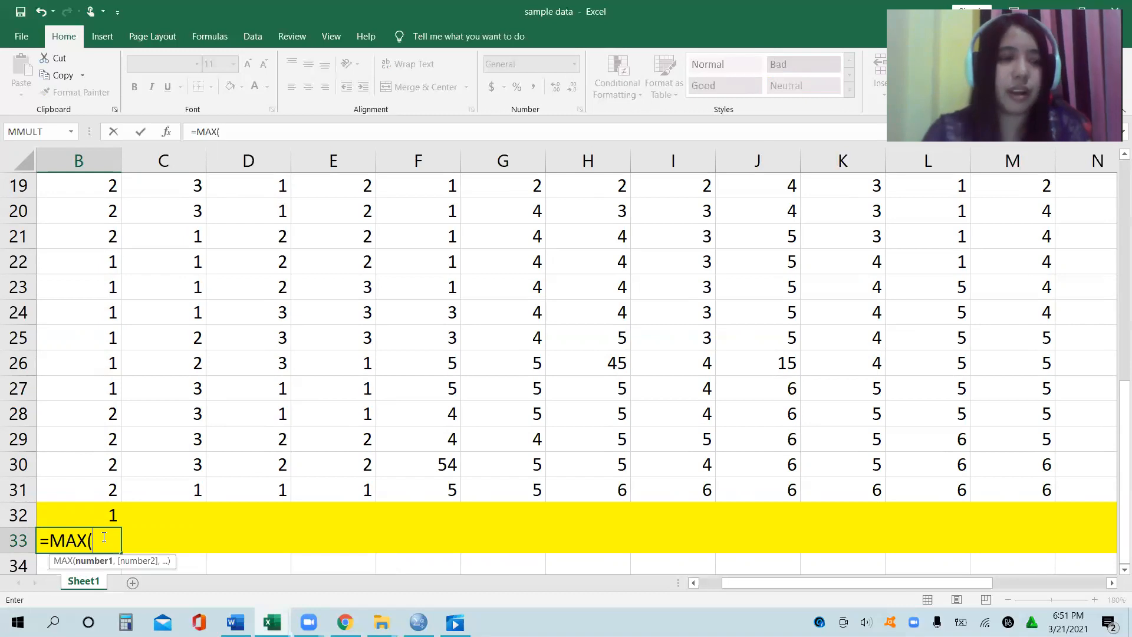
drag(106, 490, 116, 200)
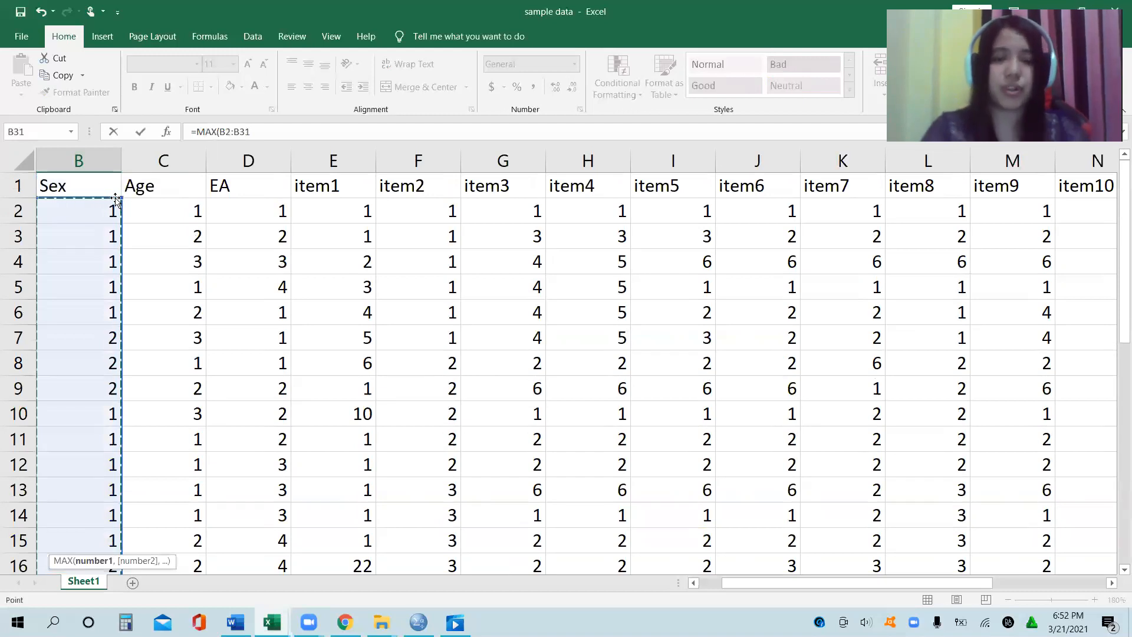
text())
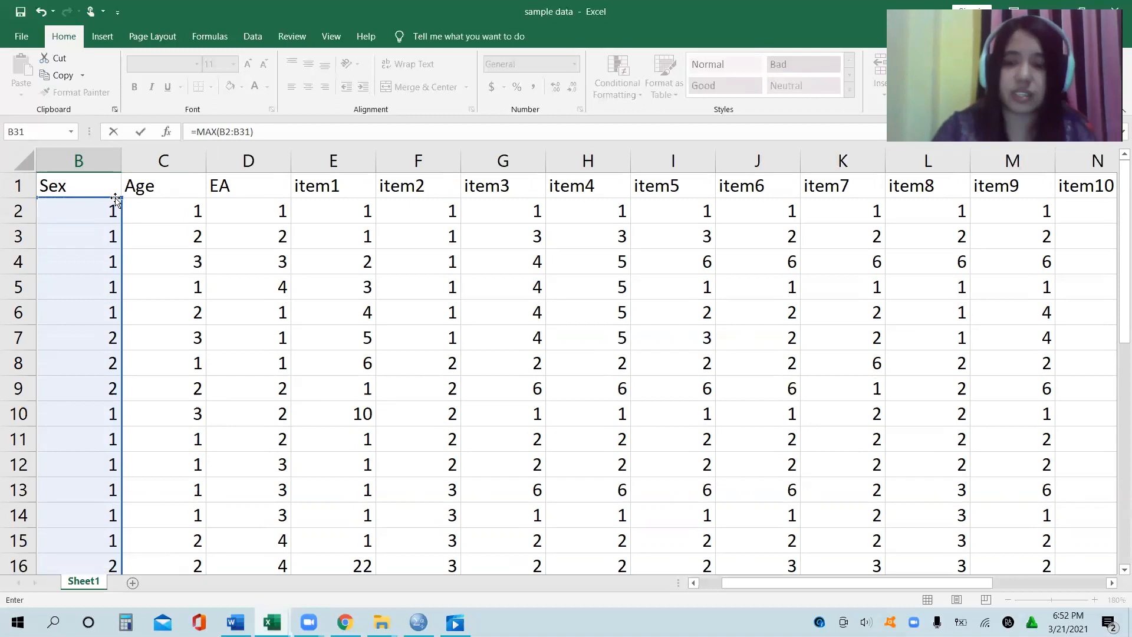
key(Return)
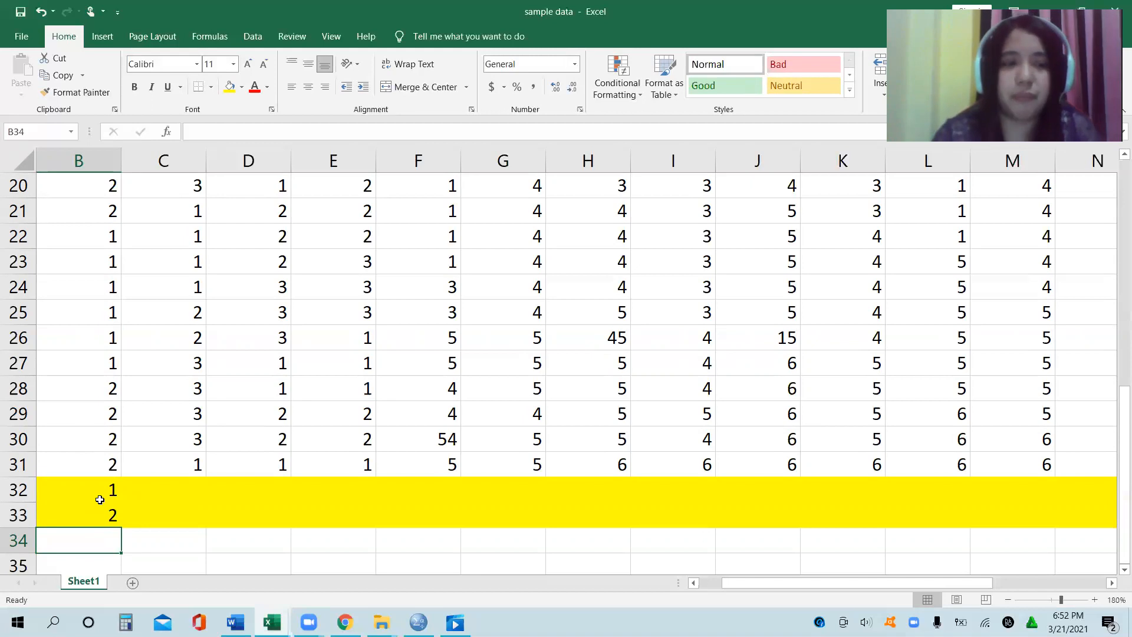
Copy the minimum and maximum formulas in B32:B33 across the remaining data columns through column R.
double_click(96, 492)
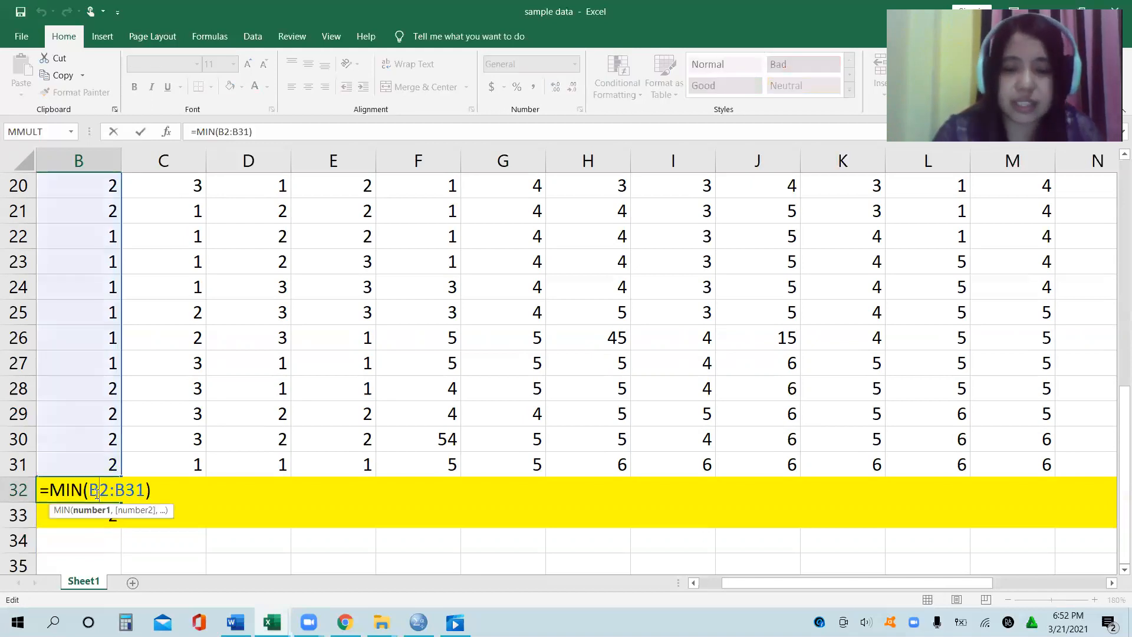
key(Return)
drag(96, 487, 96, 513)
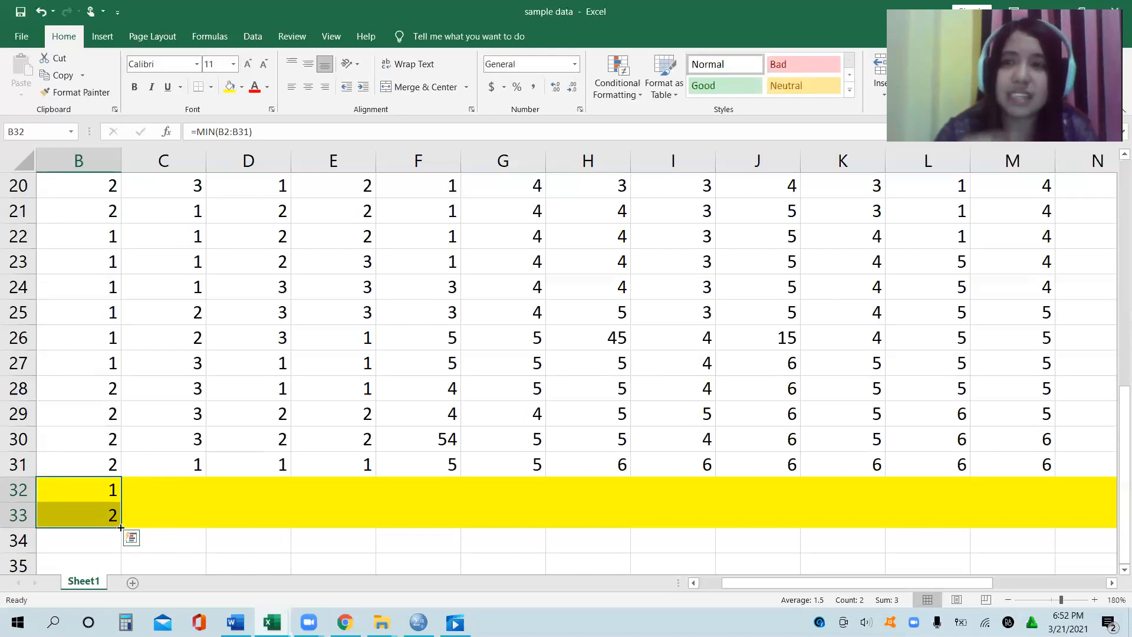
drag(121, 527, 836, 522)
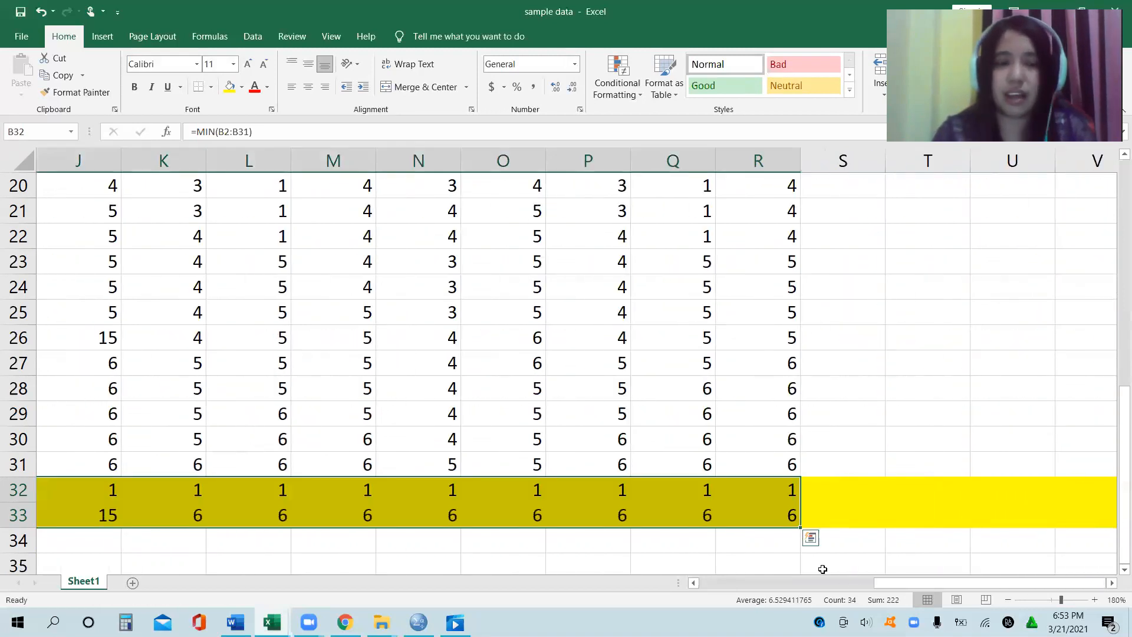
drag(1032, 583, 981, 583)
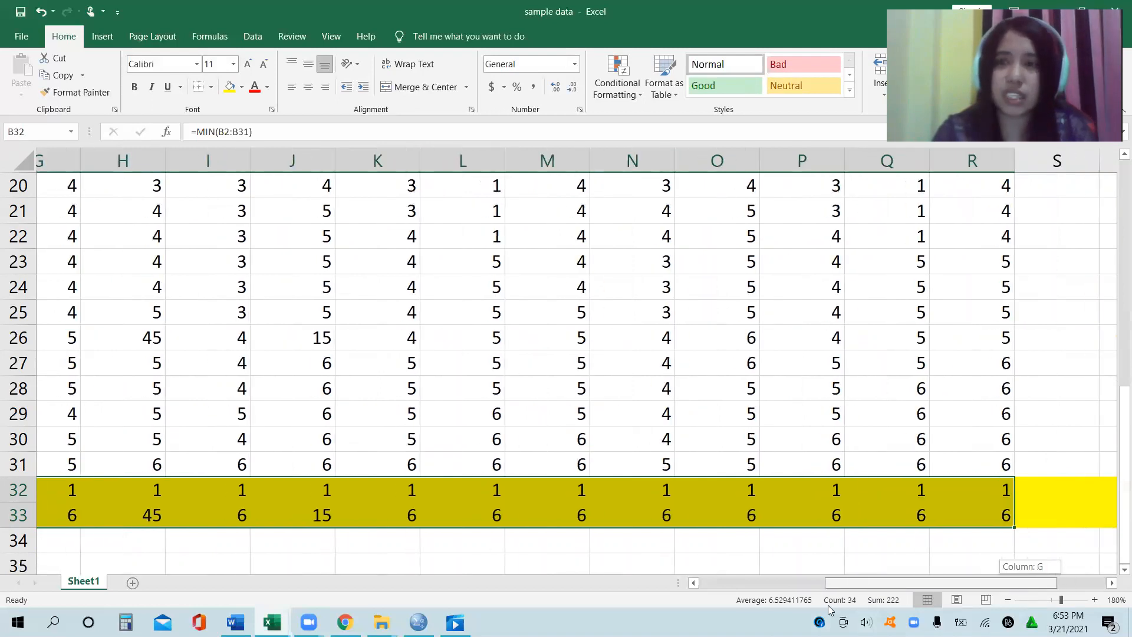
drag(830, 610, 819, 608)
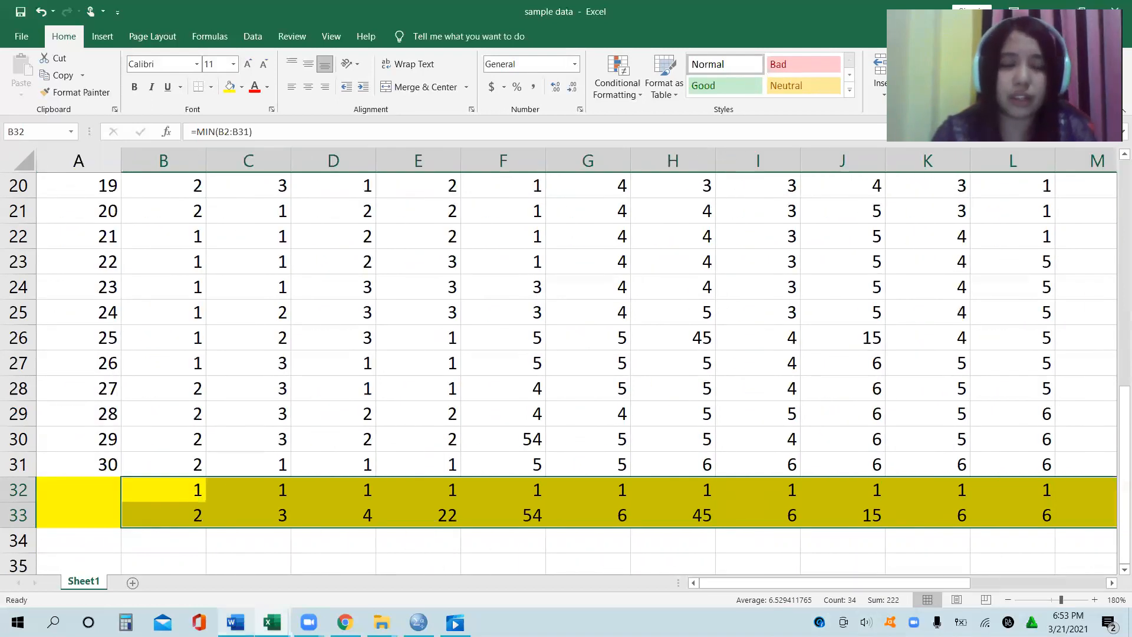
Switch to the Questionaire document in Word and review the numbered response scale above the survey items.
mouse_move(235, 622)
click(224, 584)
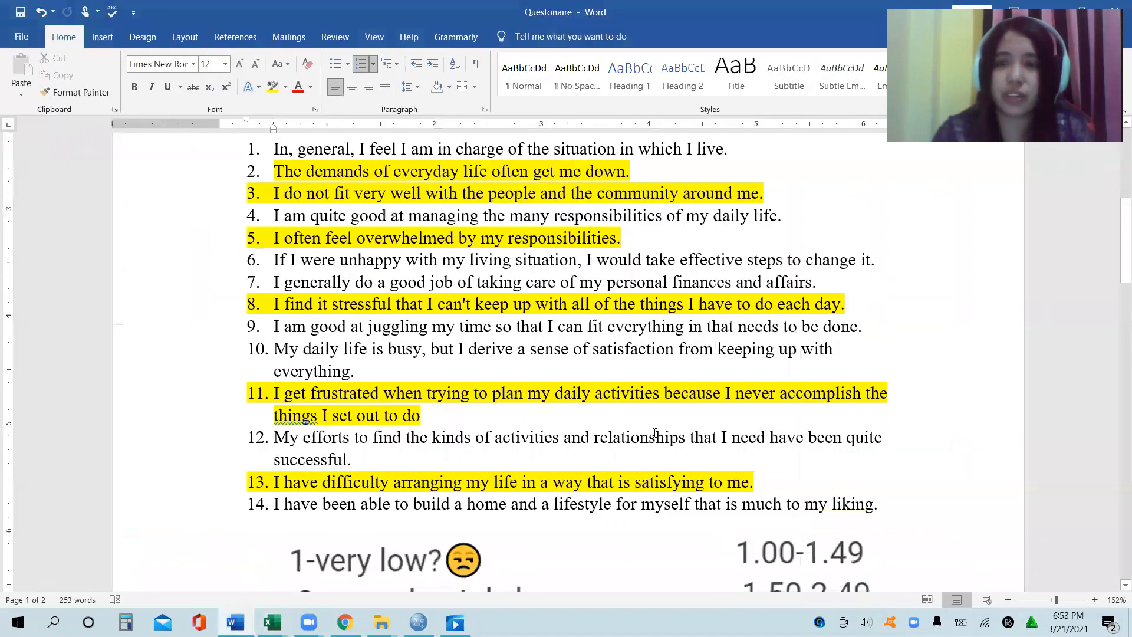
drag(1116, 286, 1115, 241)
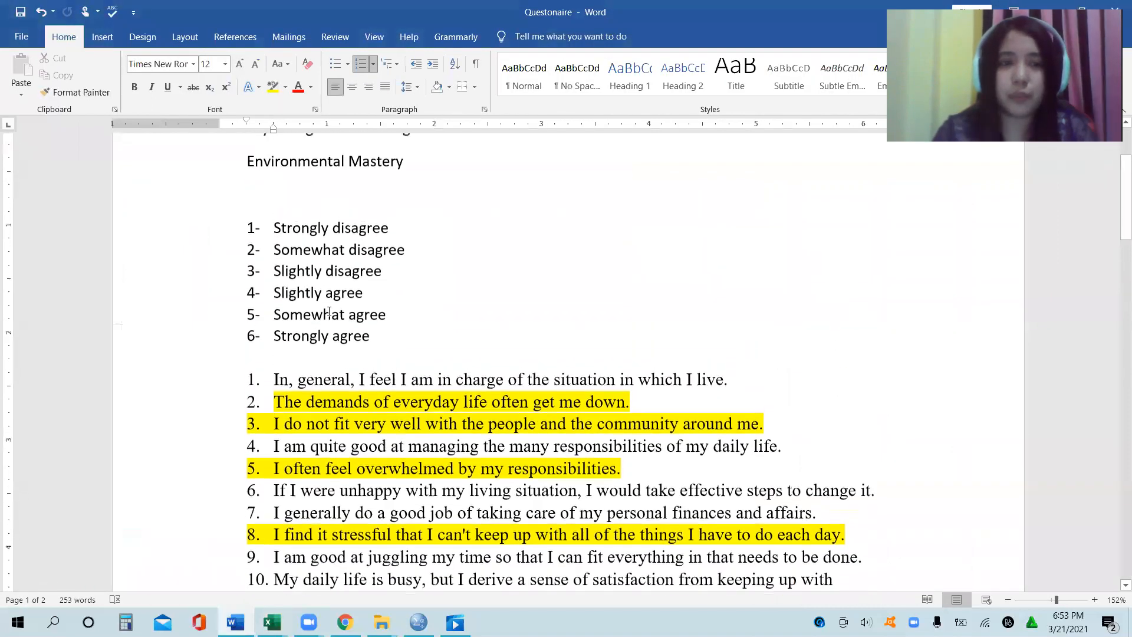
click(251, 337)
click(263, 230)
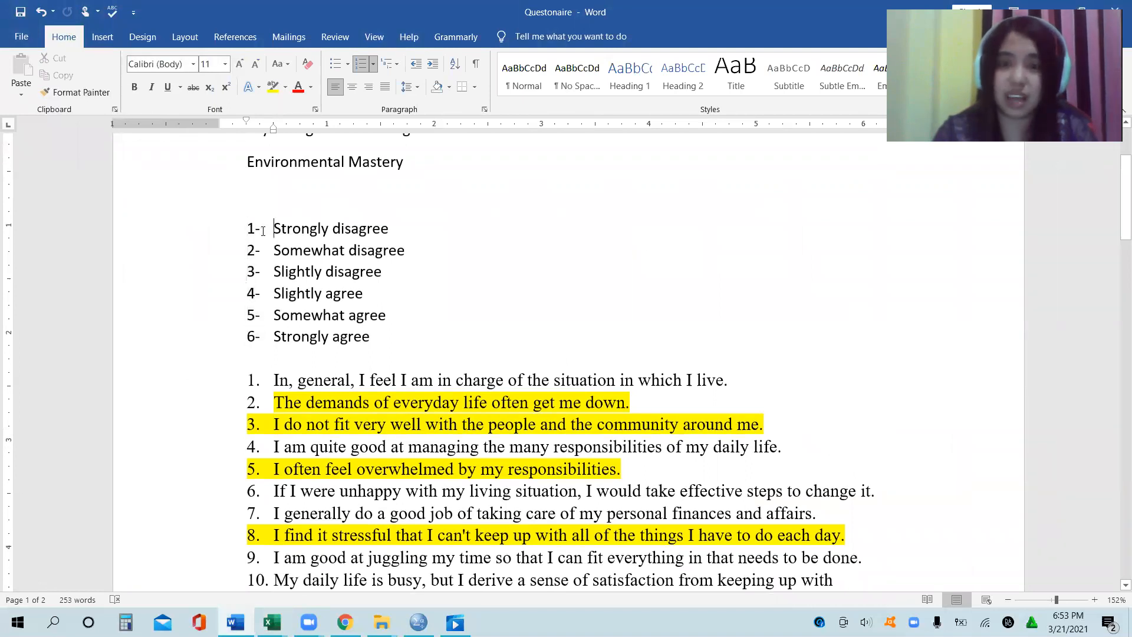
Switch back to the sample data workbook in Excel and check the Sex column's minimum and maximum in B32:B33.
mouse_move(271, 622)
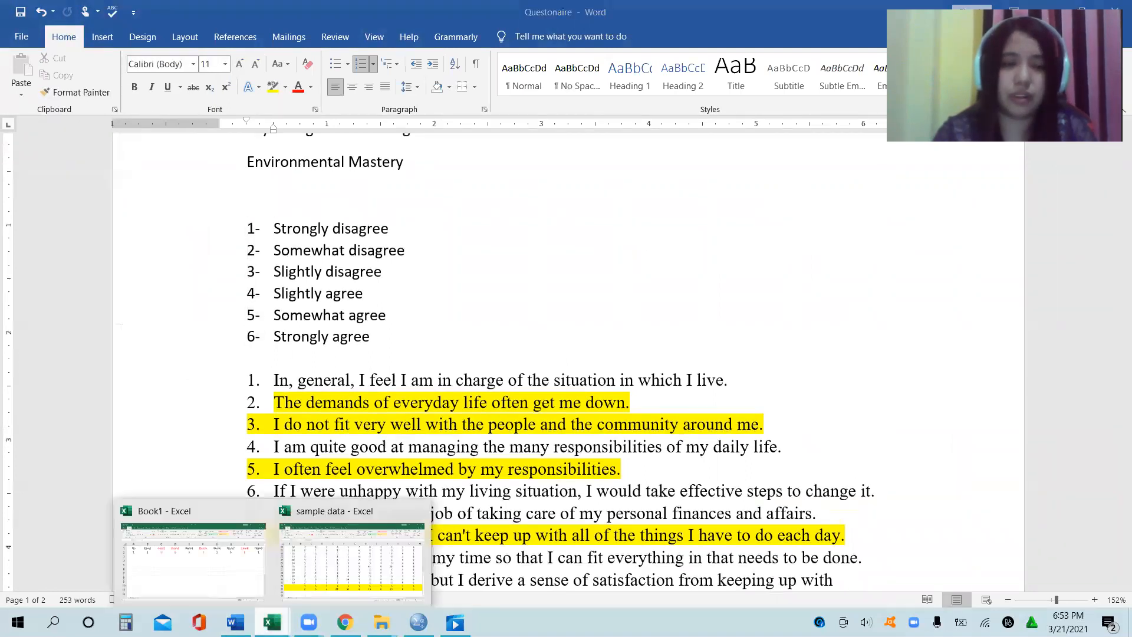
click(321, 564)
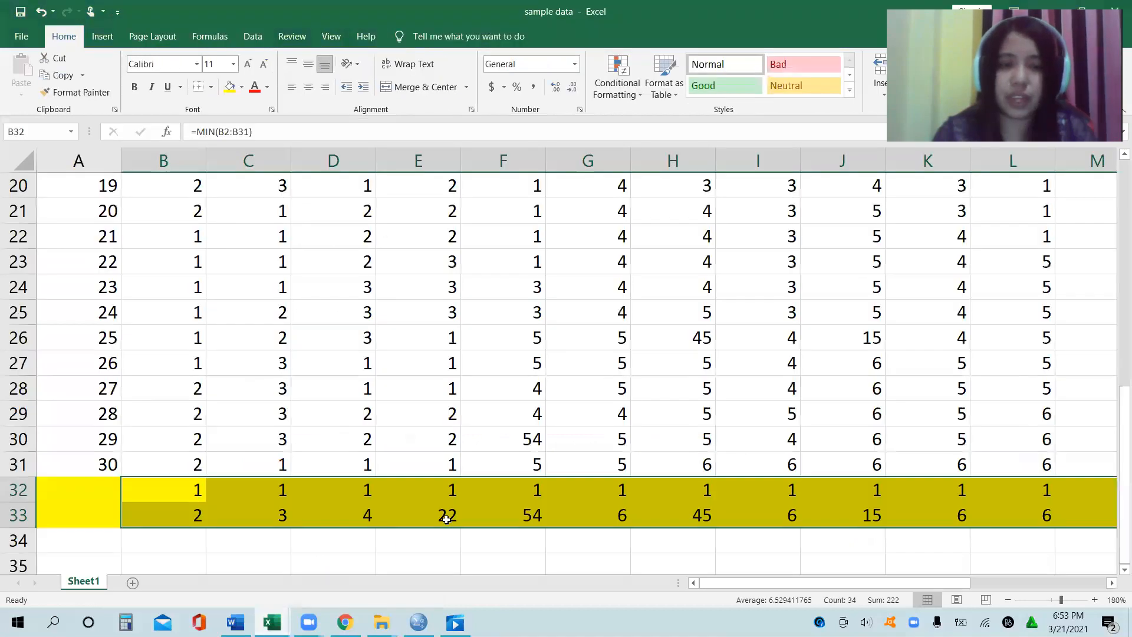
click(191, 436)
click(179, 494)
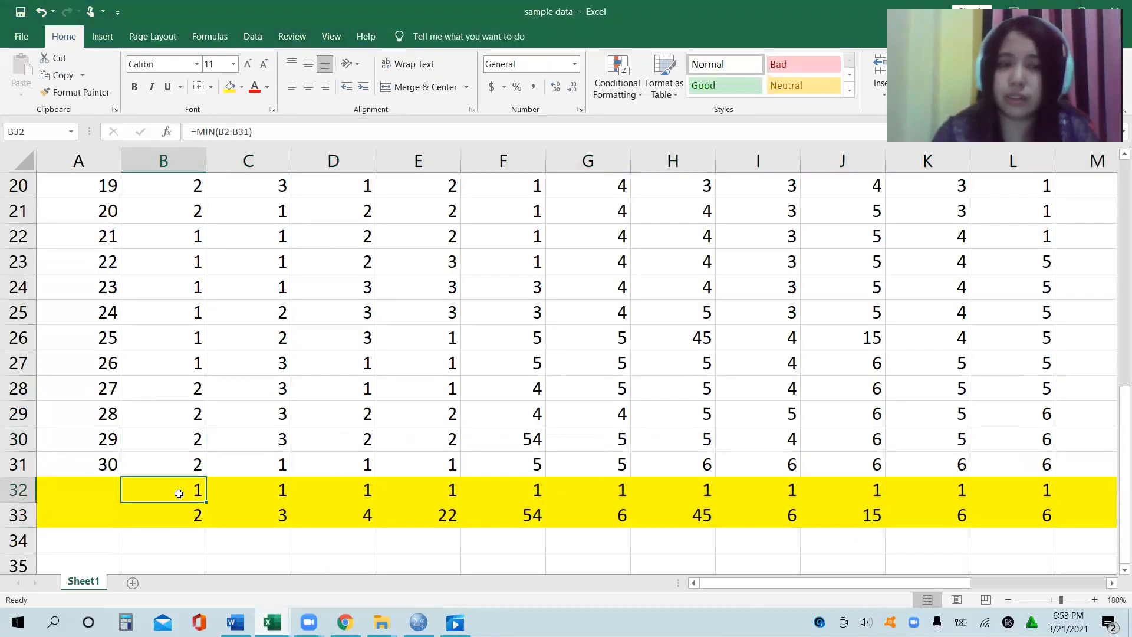
Check the Age column's minimum and maximum in C32:C33 against the coded entries throughout the column.
key(Right)
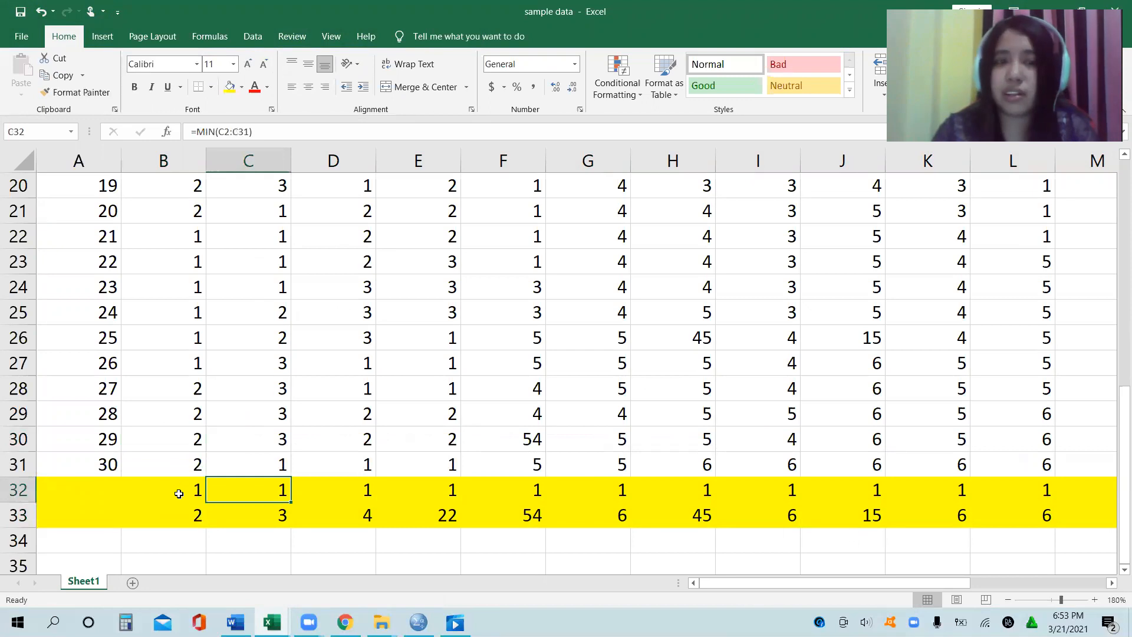
key(Down)
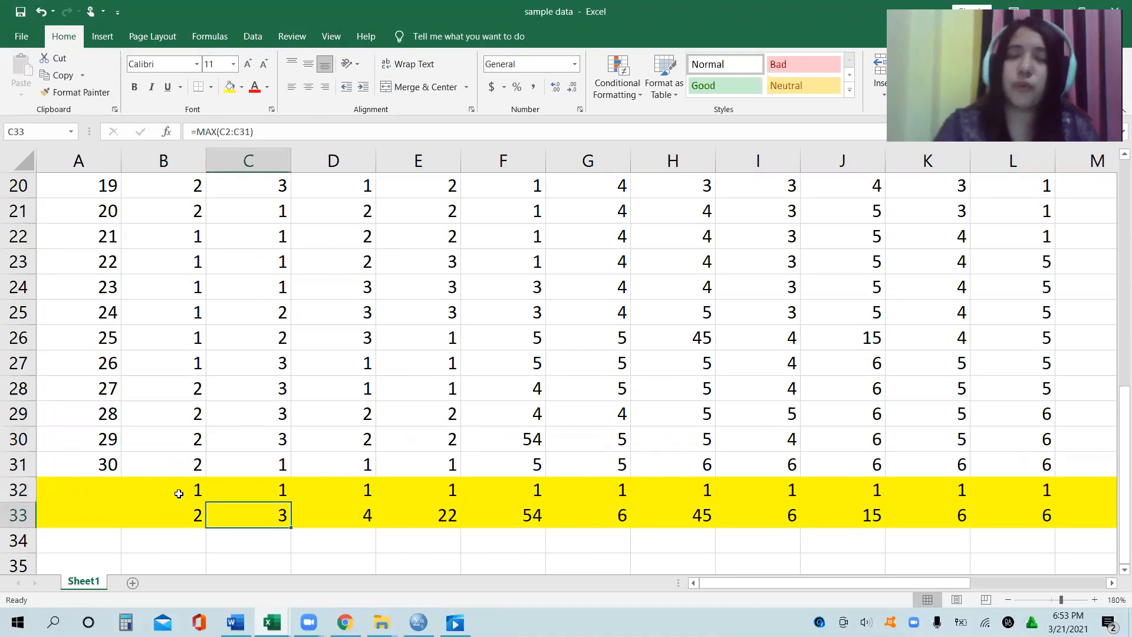
key(Up)
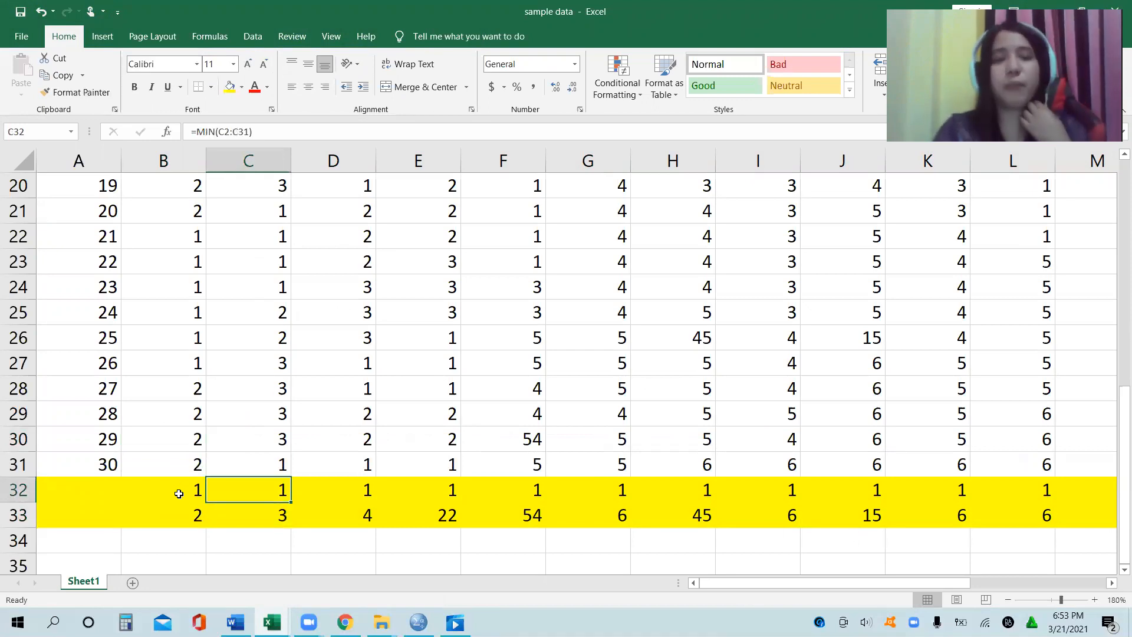
key(ctrl+Up)
key(Down)
key(Down)
key(Down)
key(Down)
key(Down)
key(Down)
key(Down)
key(Down)
key(Down)
key(Down)
key(Down)
key(Down)
key(Down)
key(Down)
key(Down)
key(Down)
key(Down)
key(Down)
key(Down)
key(Down)
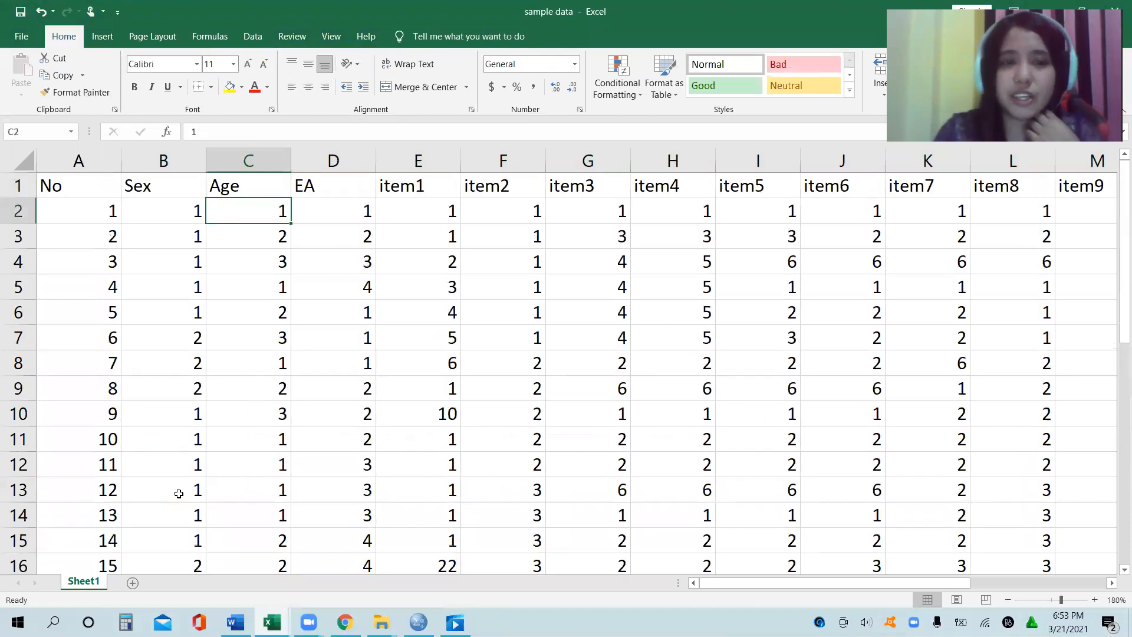
key(Down)
key(Down)
key(Down)
key(Down)
key(Down)
key(Down)
key(Down)
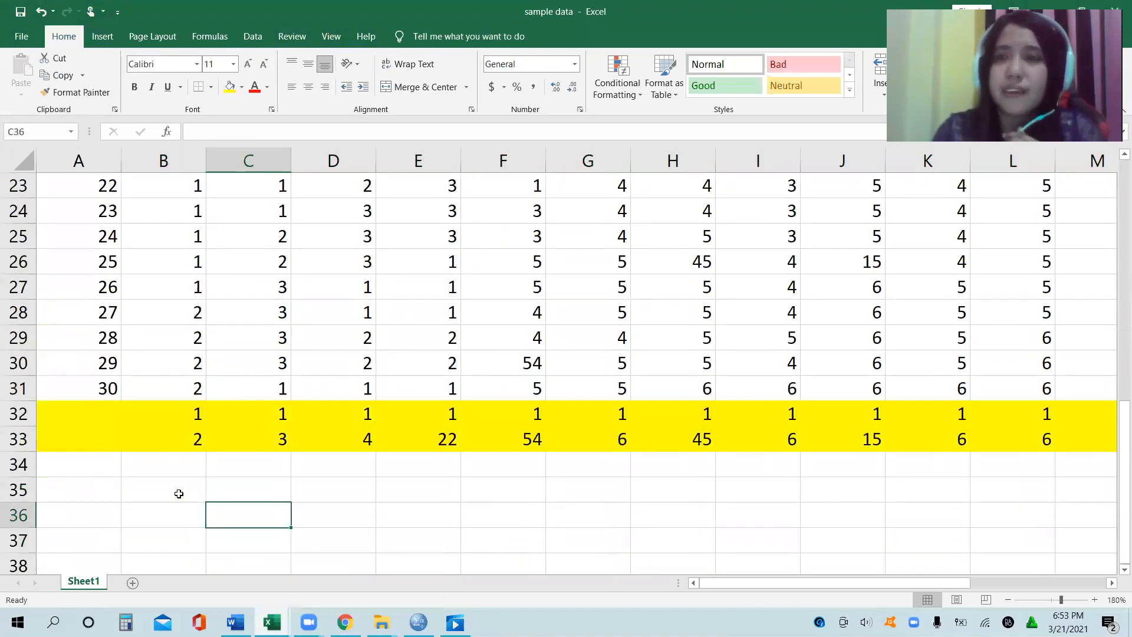
key(Up)
key(Up)
key(Up)
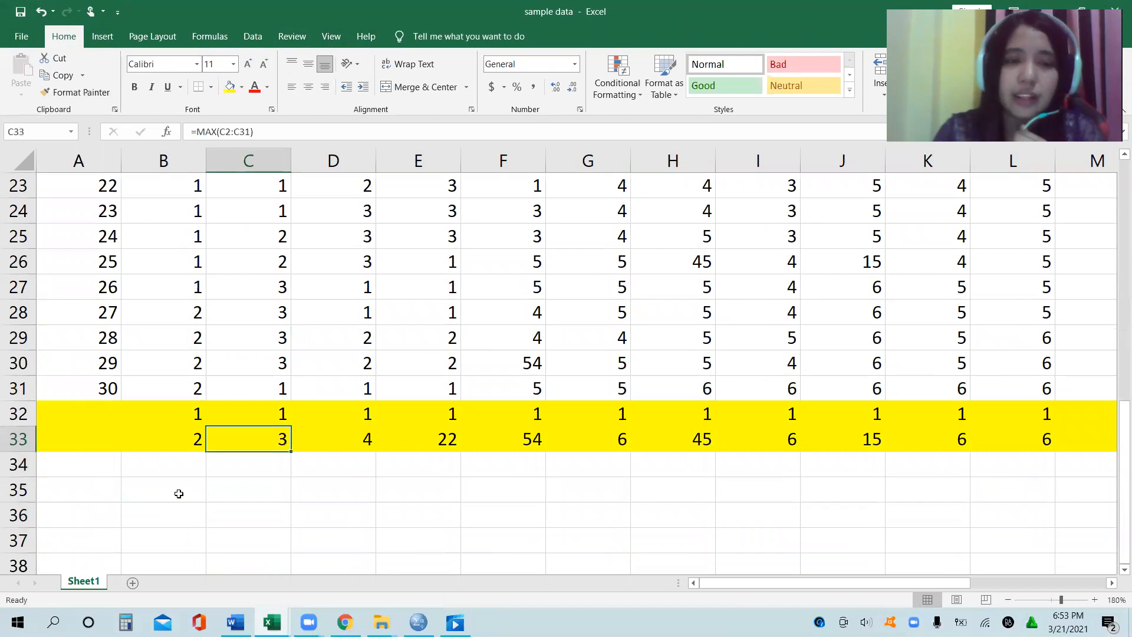
Check the EA column's minimum and maximum in rows 32 and 33 against its heading and coded entries.
key(Right)
key(Up)
key(Up)
key(Up)
key(Up)
key(Up)
key(Up)
key(Up)
key(Up)
key(Up)
key(Up)
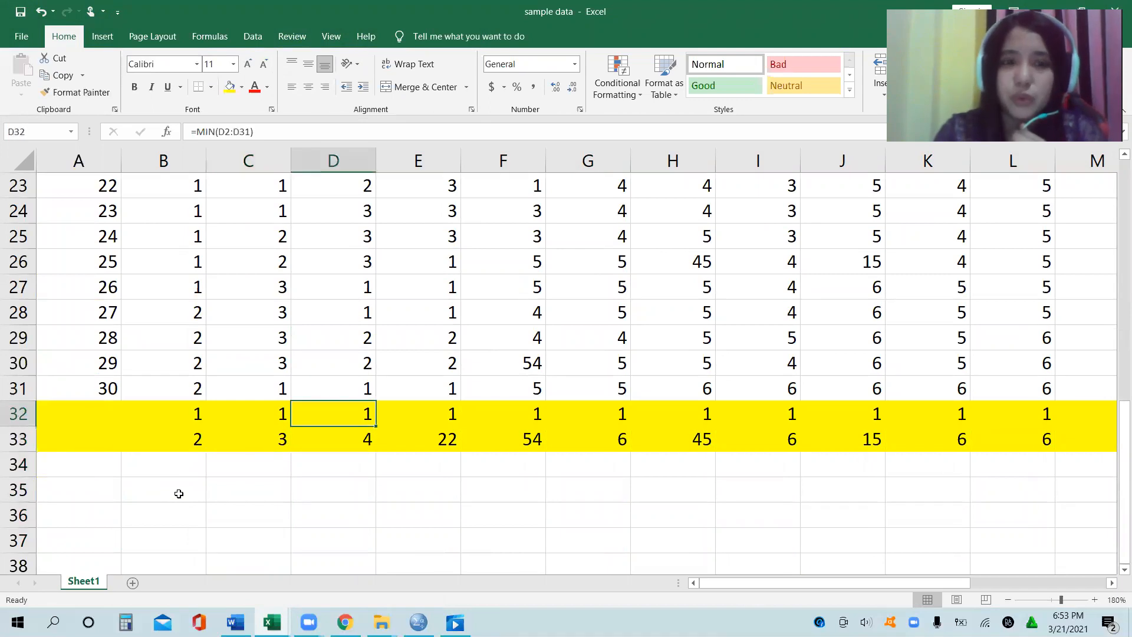
key(Up)
key(Up)
key(Up)
key(Up)
key(Up)
key(Up)
key(Up)
key(Up)
key(Up)
key(Up)
key(Up)
key(Up)
key(Up)
key(Up)
key(Up)
key(Up)
key(Up)
key(Up)
key(Up)
key(Up)
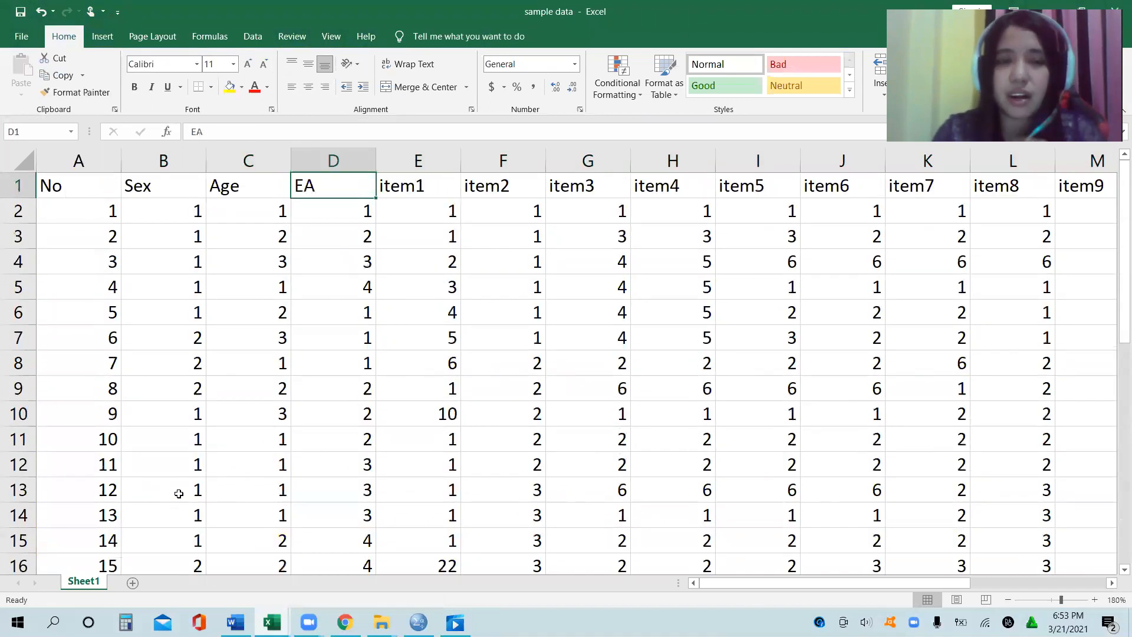
key(Down)
key(Down)
key(Down)
key(Down)
key(Down)
key(Down)
key(Down)
key(Down)
key(Down)
key(Down)
key(Down)
key(Down)
key(Down)
key(Down)
key(Down)
key(Down)
key(Down)
key(Down)
key(Down)
key(Down)
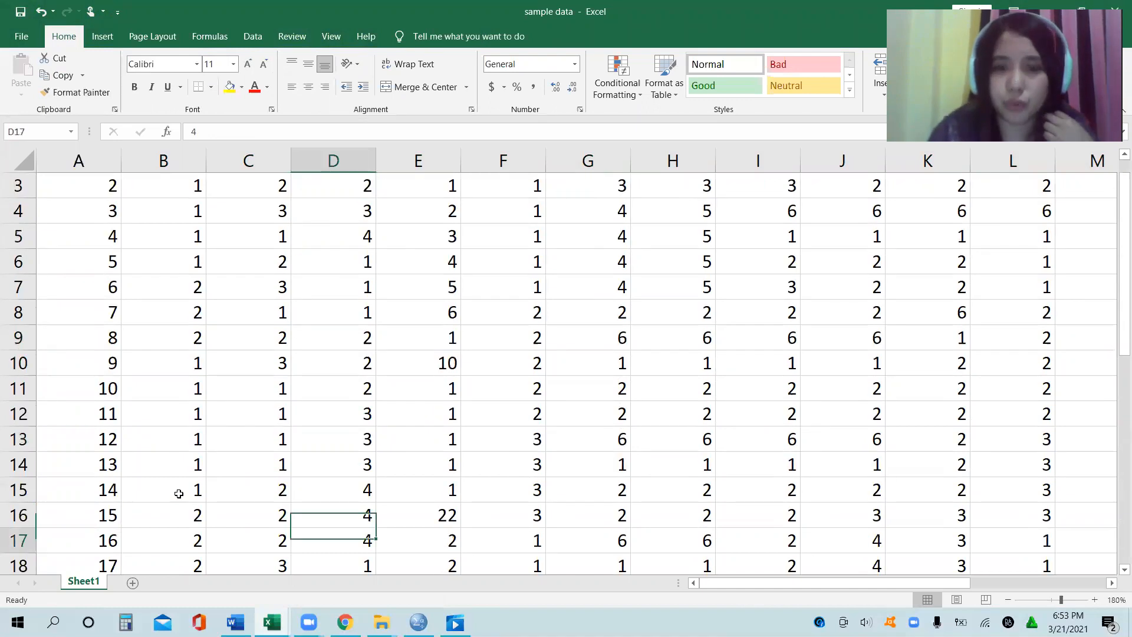
key(Down)
key(Down)
key(Down)
key(Down)
key(Up)
key(Up)
key(Up)
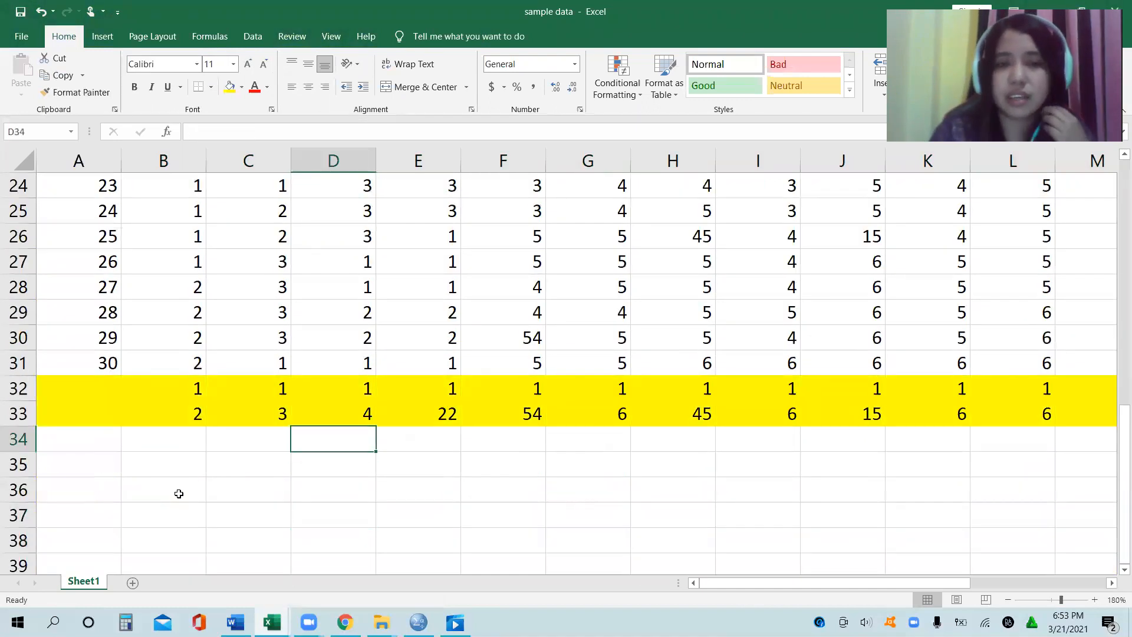
Examine the item1 minimum and maximum in E32:E33 and trace column E up to its heading.
key(Right)
key(Right)
key(Up)
key(Left)
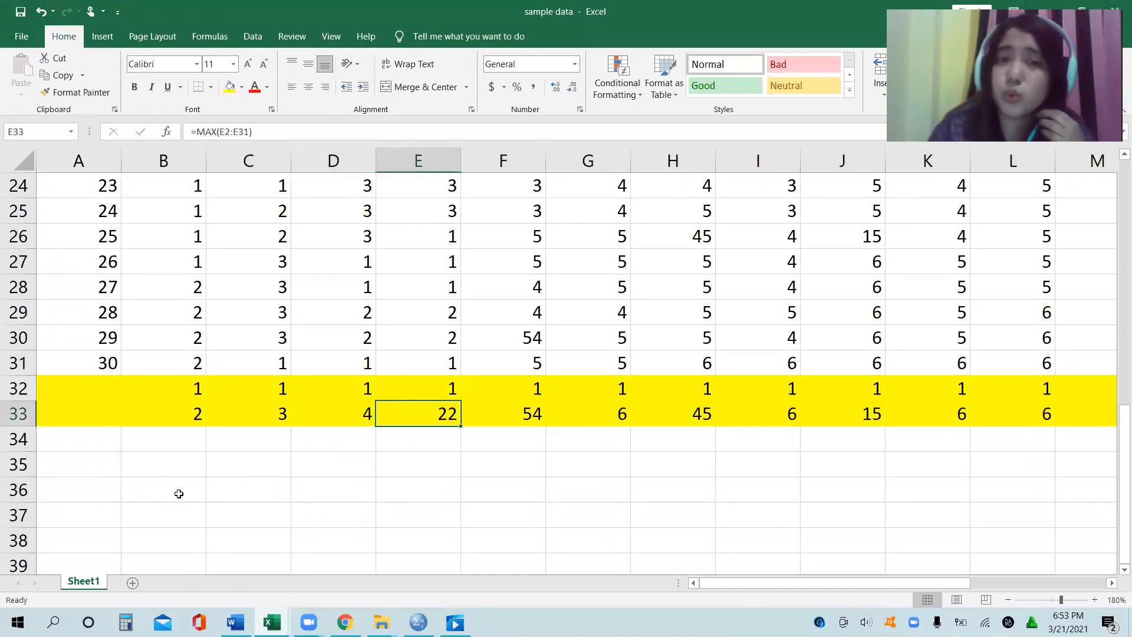
key(Up)
key(Up)
key(Down)
key(Down)
key(Up)
key(Up)
key(Up)
key(Up)
key(Up)
key(Up)
key(Up)
key(Up)
key(Up)
key(Up)
key(Up)
key(Up)
key(Up)
key(Up)
key(Up)
key(Up)
key(Up)
key(Up)
key(Up)
key(Up)
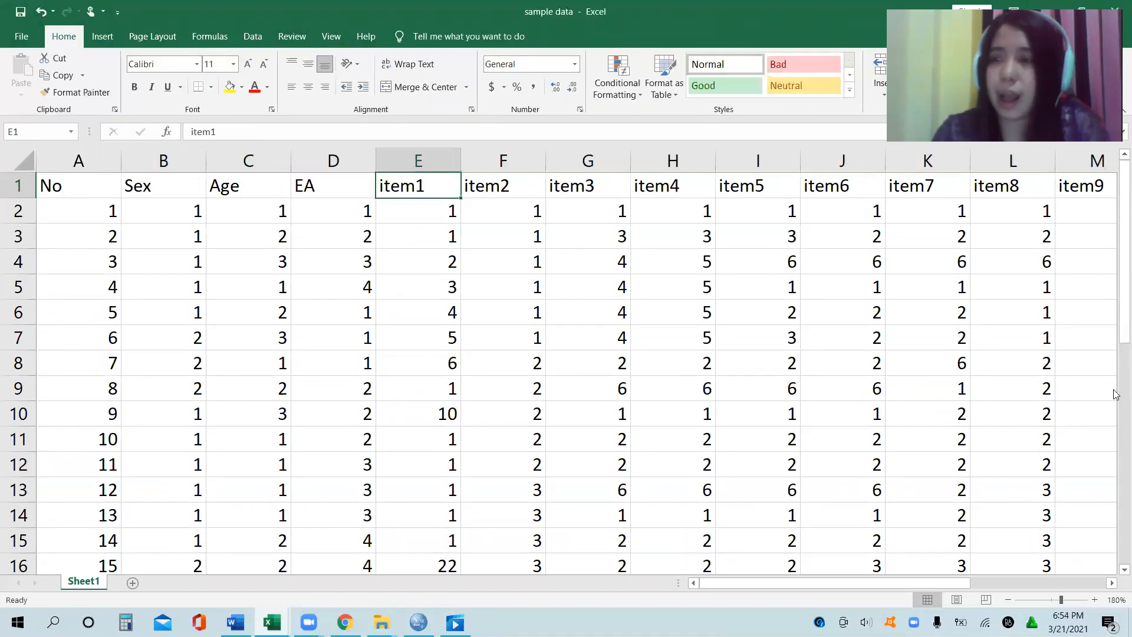
Search the item1 column E for the out-of-range value 22.
drag(1116, 328, 1115, 524)
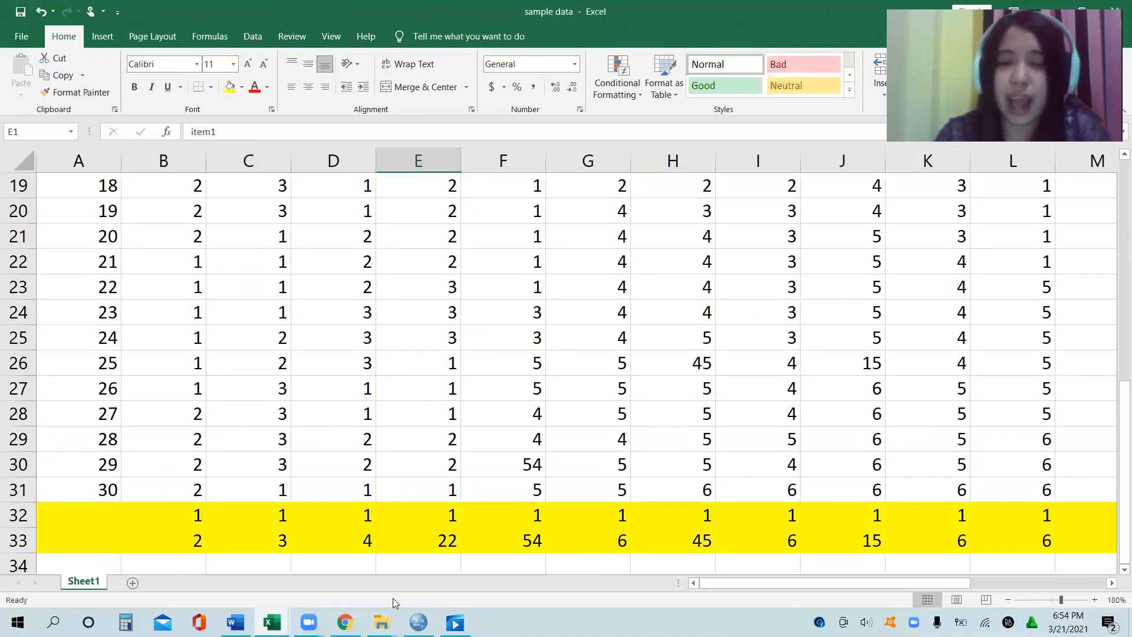
click(439, 543)
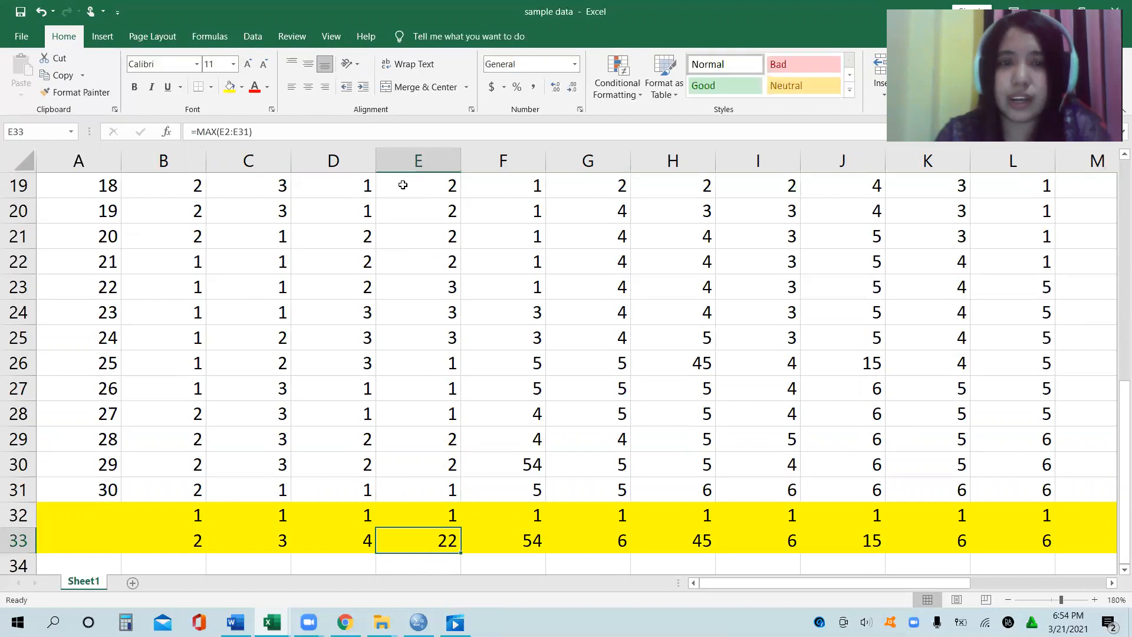
click(416, 160)
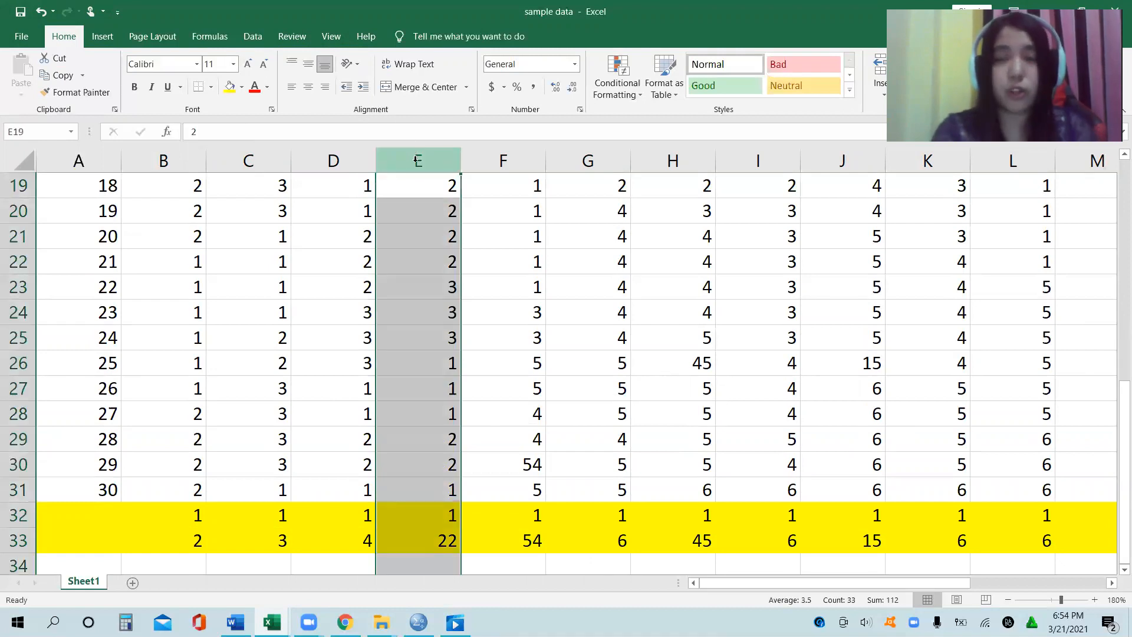
key(ctrl+f)
text(22)
click(567, 285)
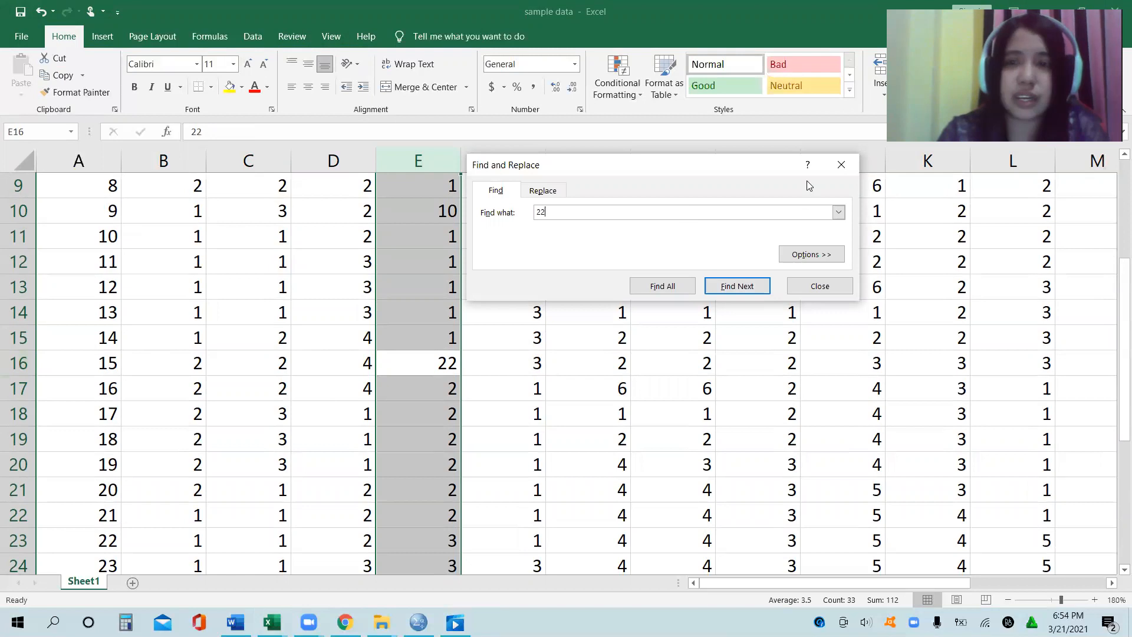
click(841, 164)
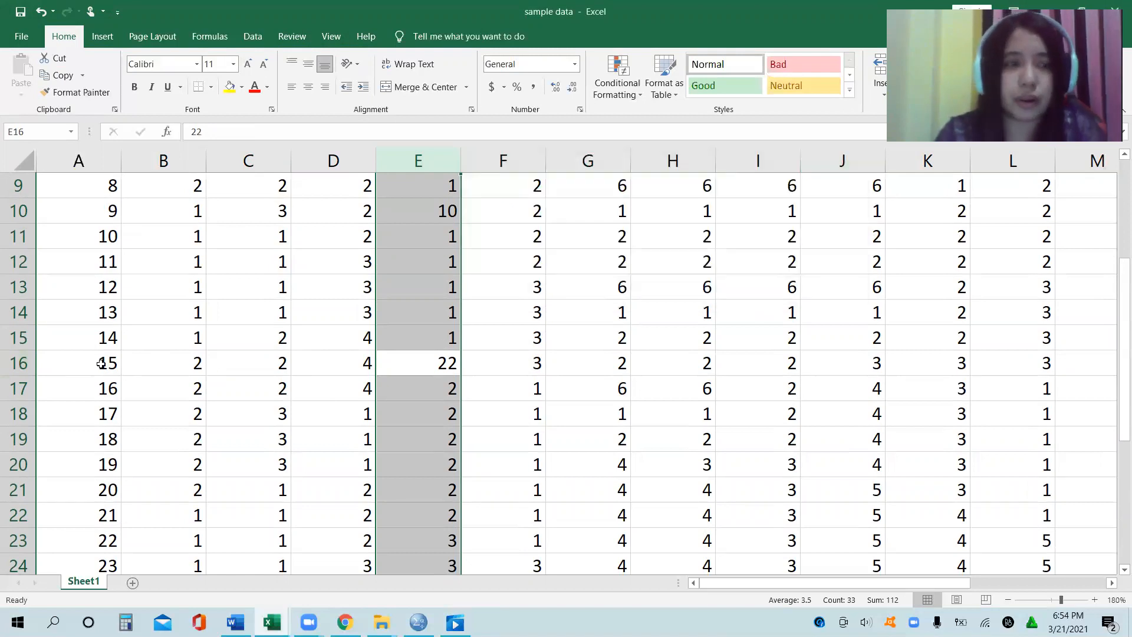
Review the full set of responses in row 16 and correct the item1 entry in E16 to 2.
click(18, 363)
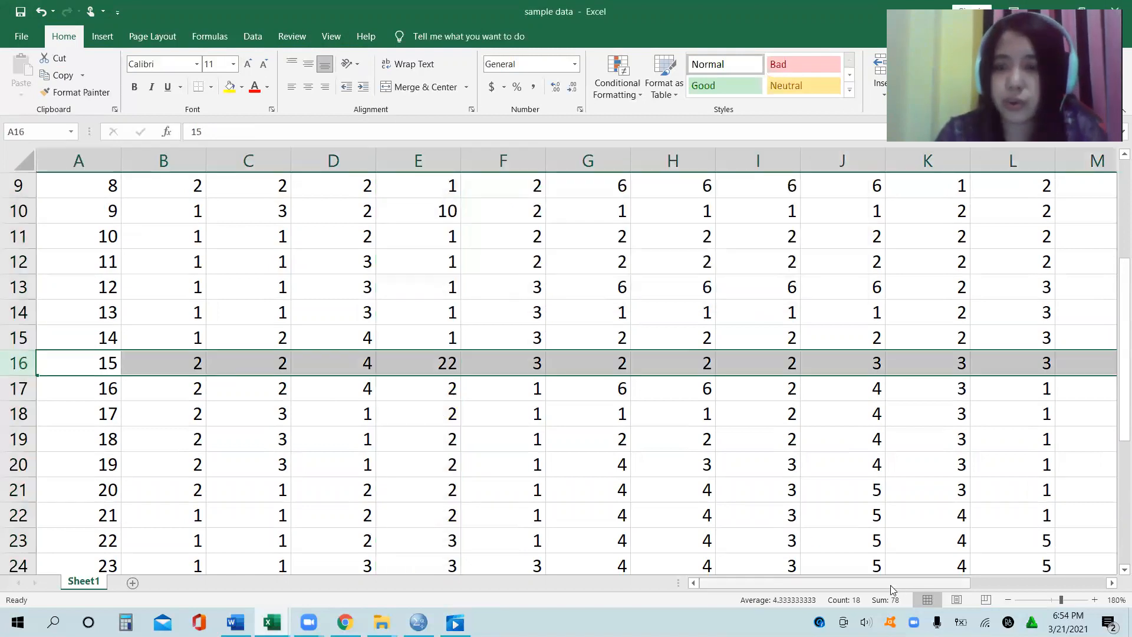
click(977, 582)
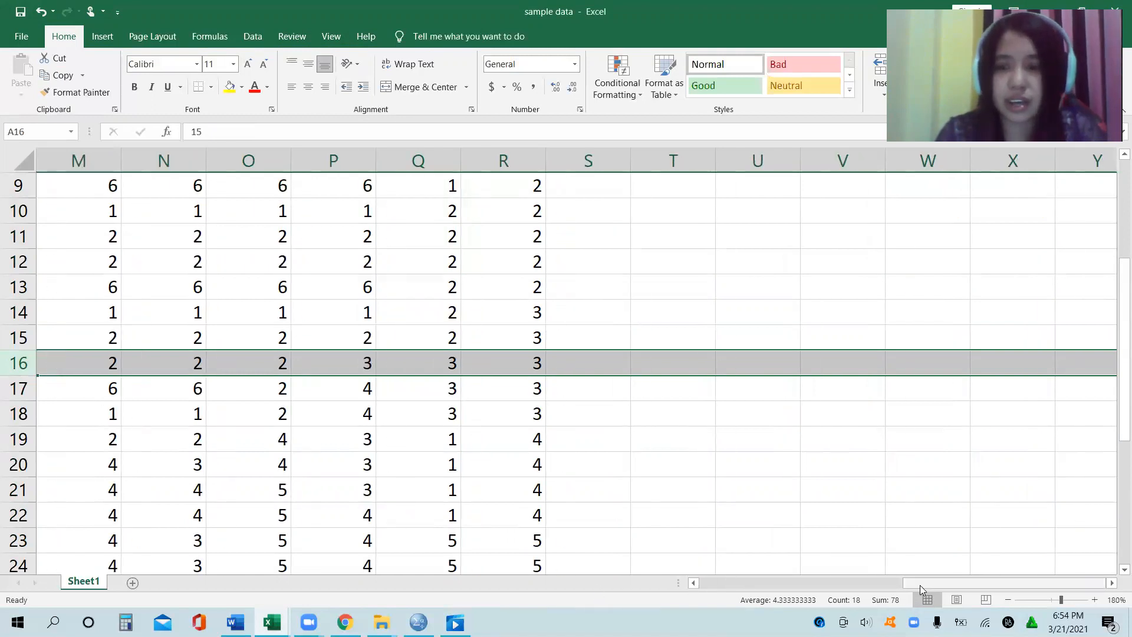
drag(921, 587, 616, 583)
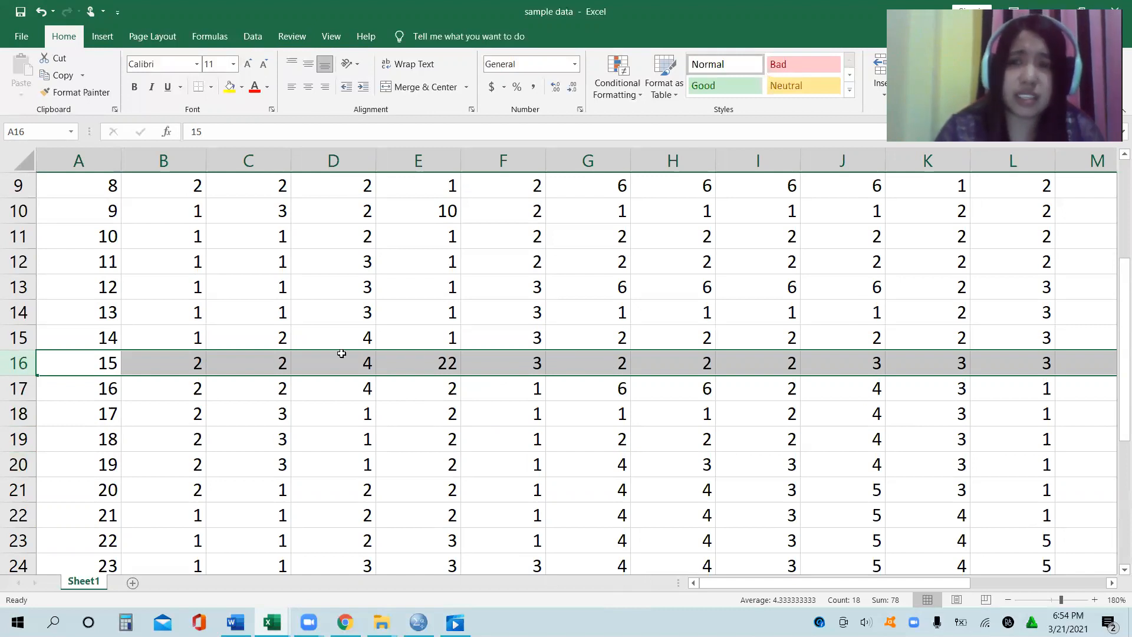
click(441, 363)
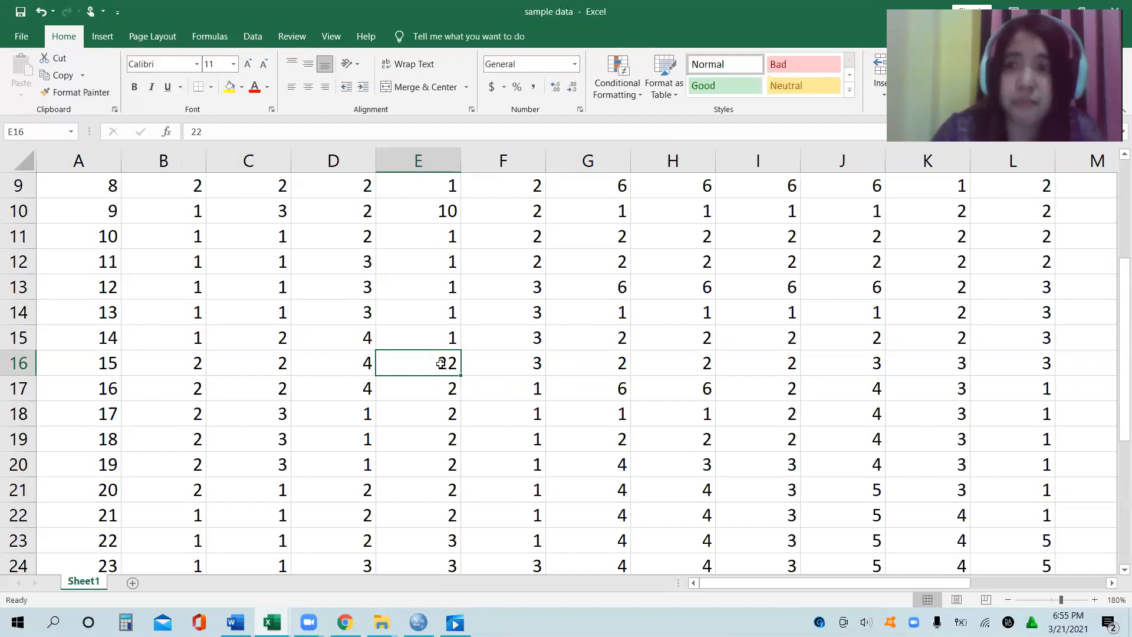
text(2)
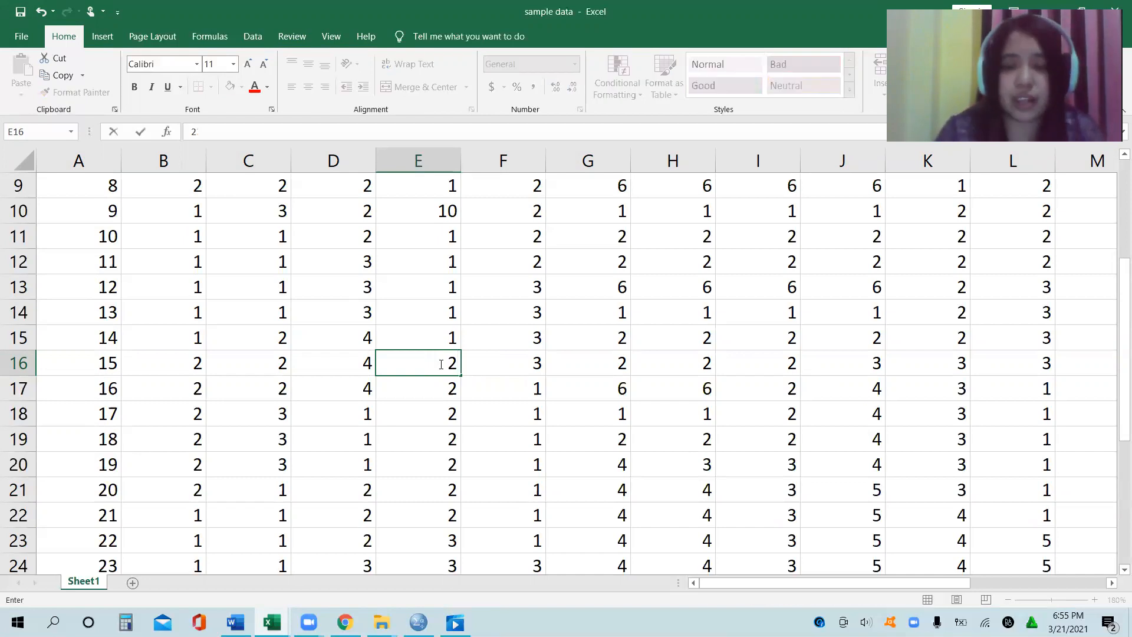
key(Return)
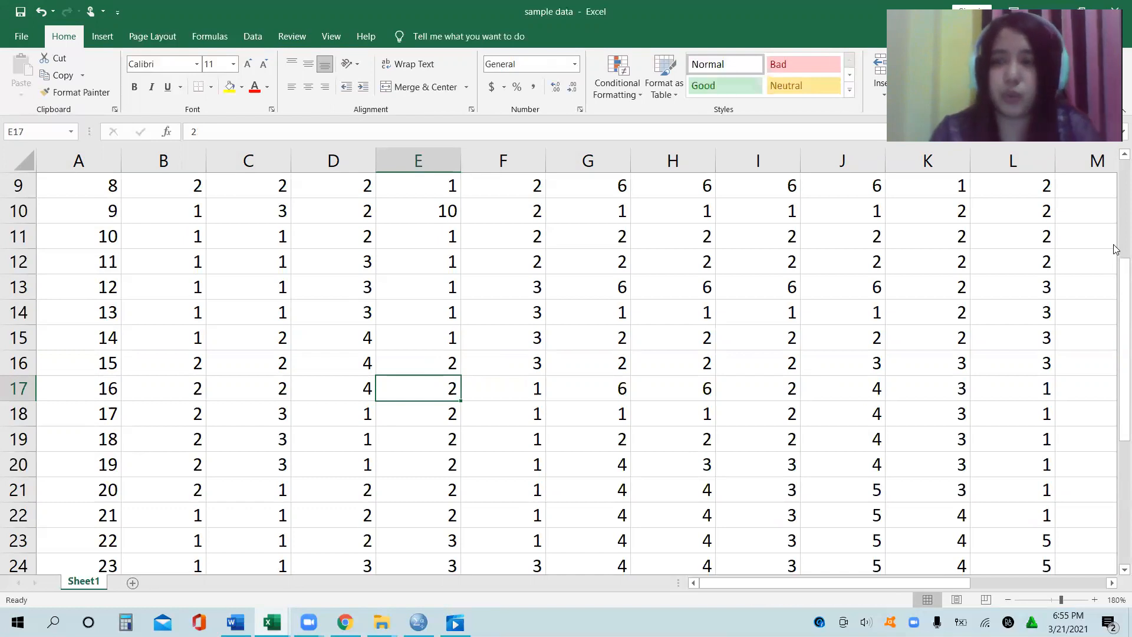
Recheck the item1 maximum in E33 and search column E for the out-of-range value 10.
drag(1114, 278, 1113, 411)
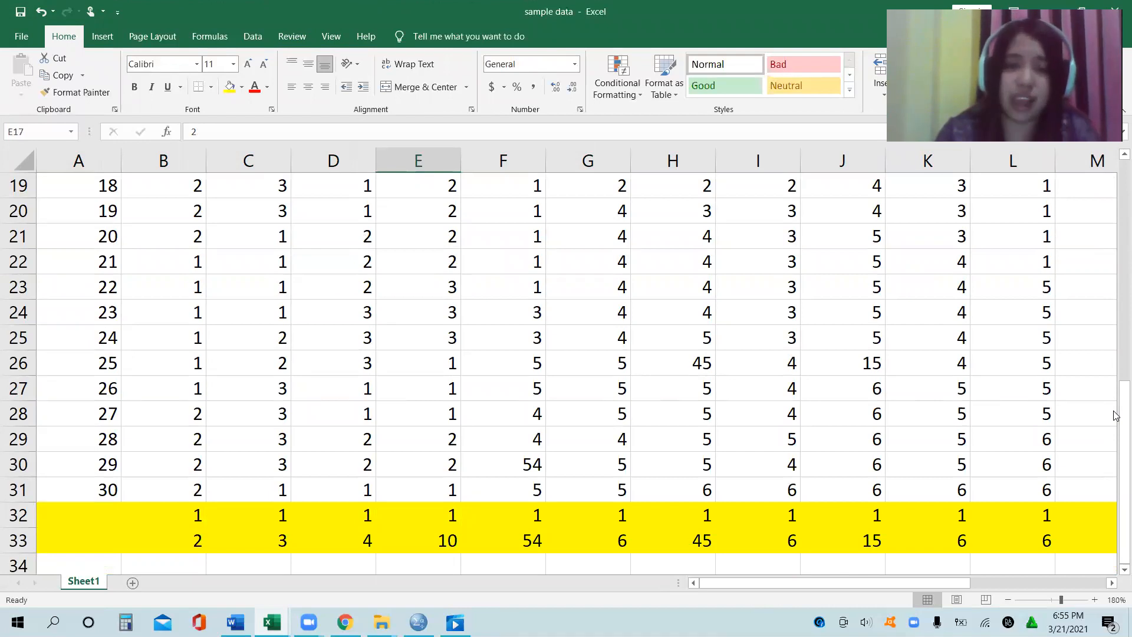
click(441, 541)
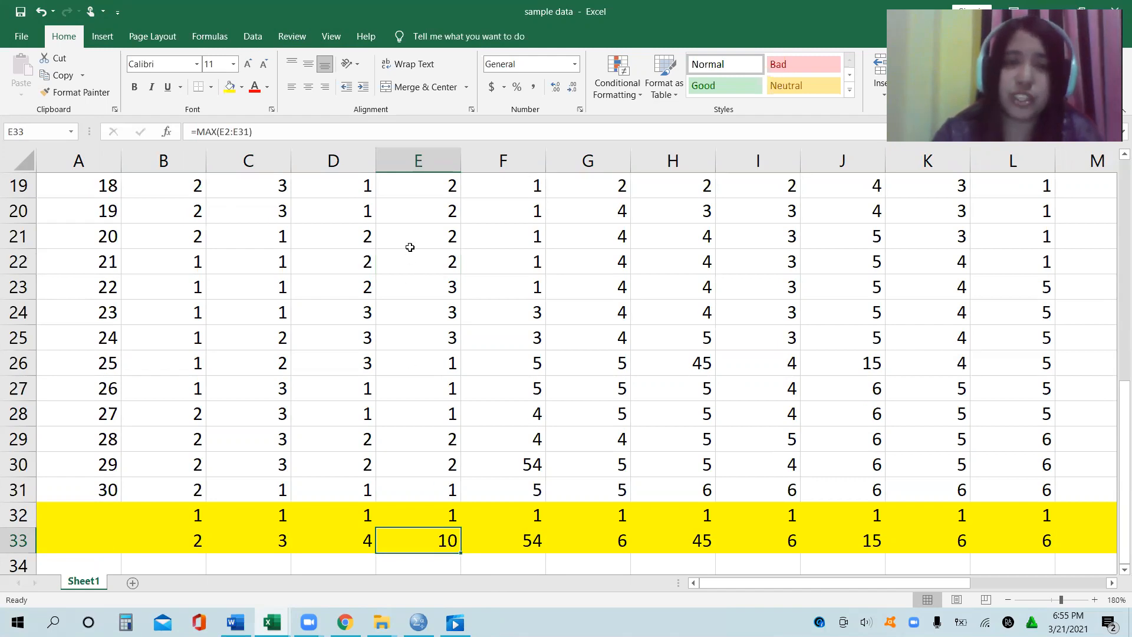
click(433, 158)
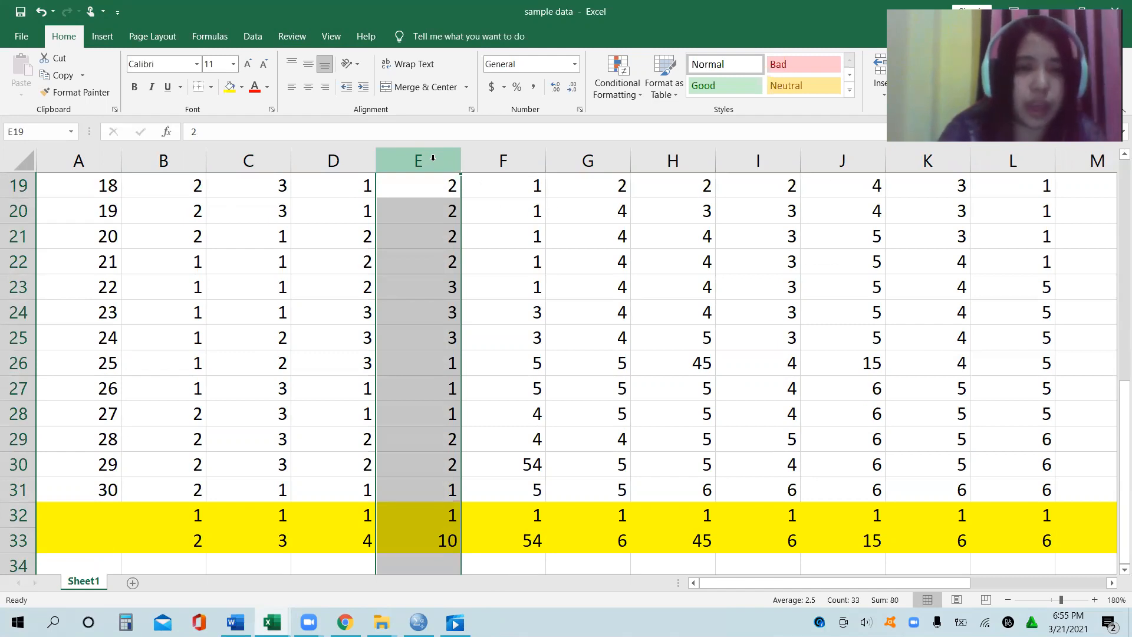
key(ctrl+f)
key(Return)
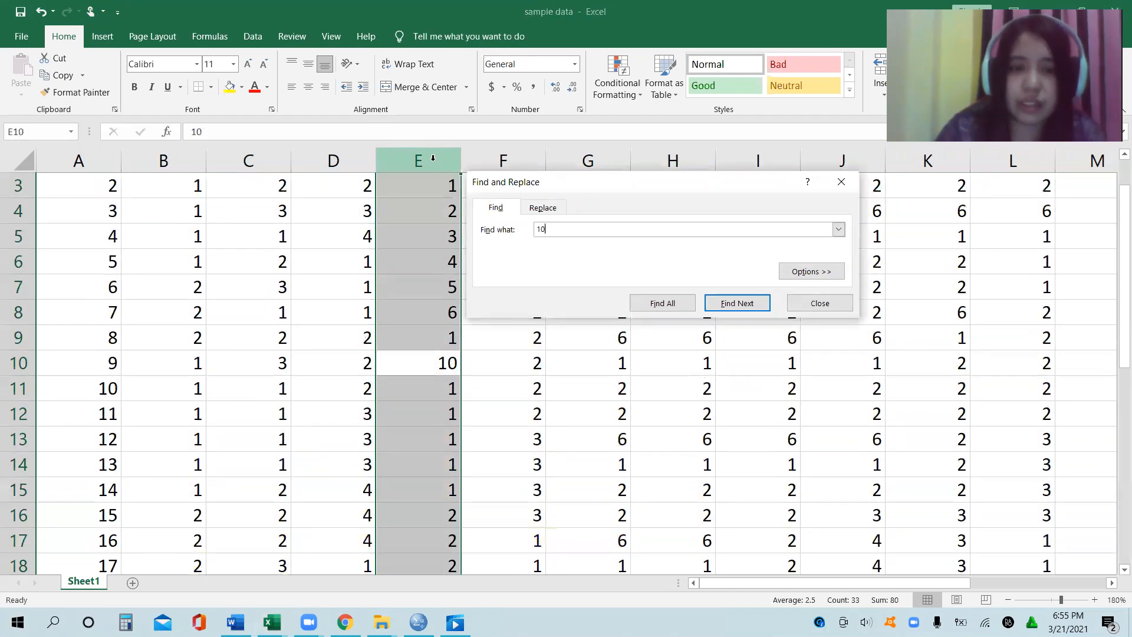
click(841, 181)
Review the full set of responses in row 10 and correct the item1 entry in E10 to 1.
click(408, 370)
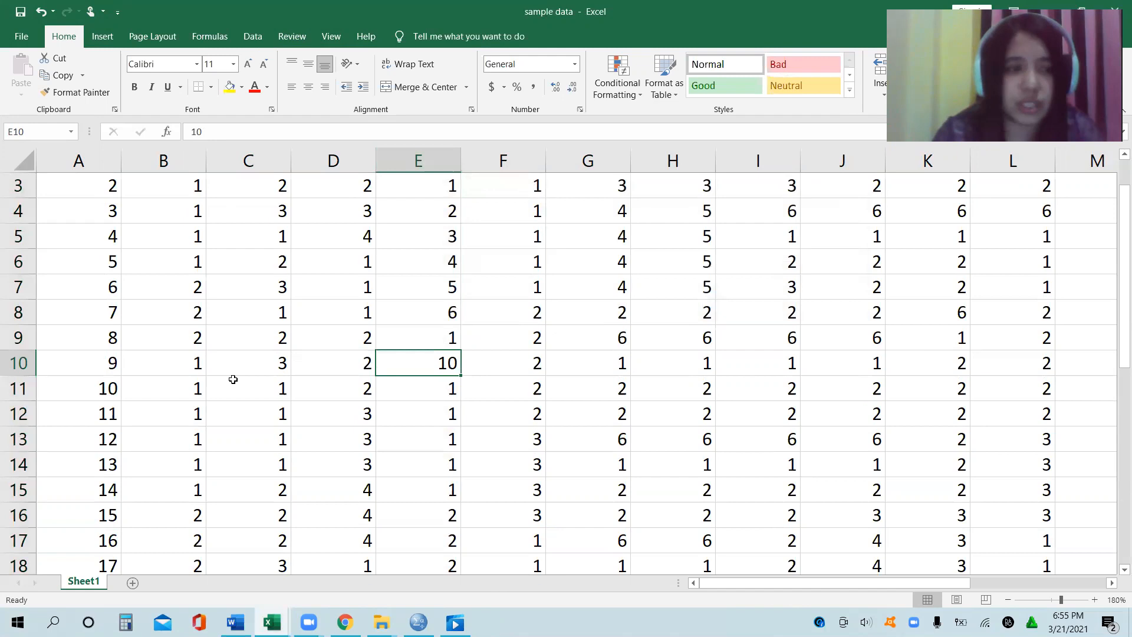
click(20, 363)
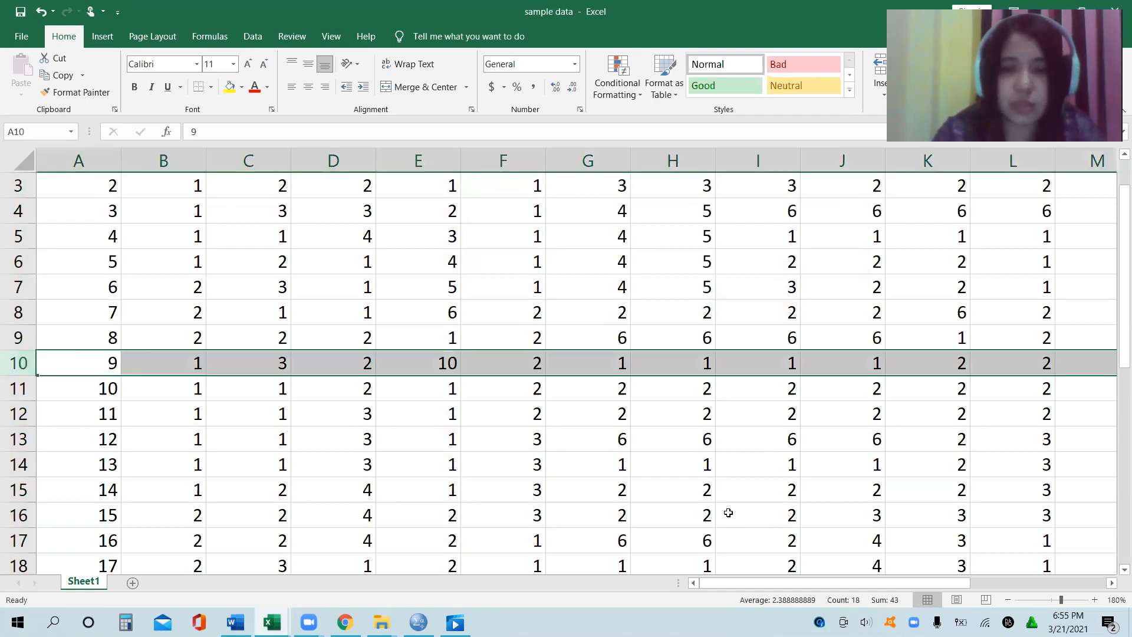
click(976, 582)
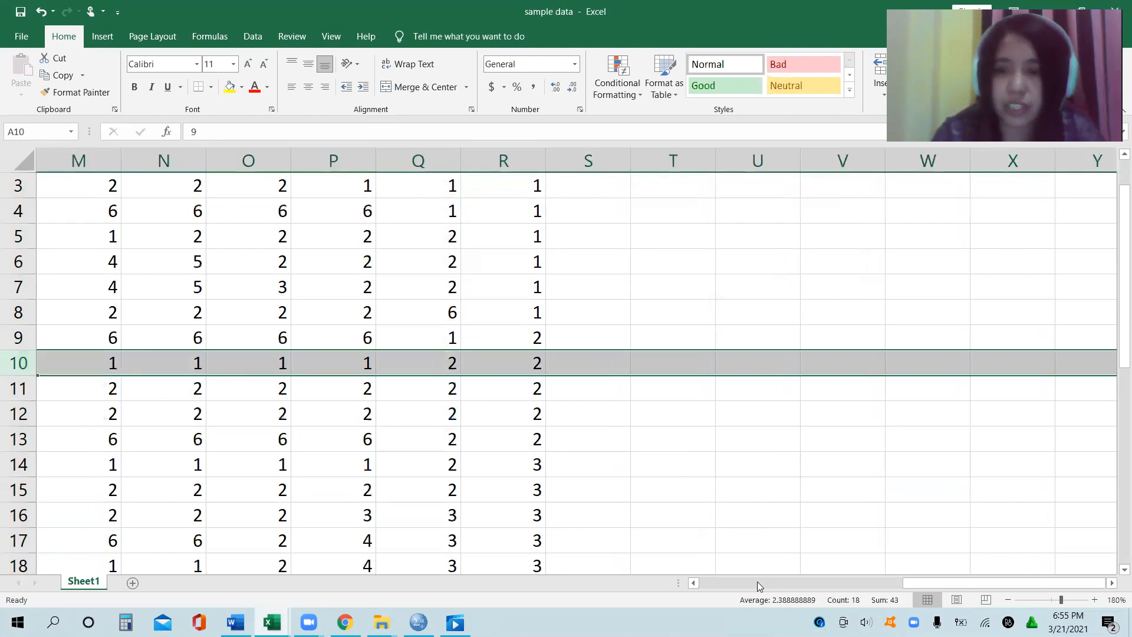
drag(960, 586, 670, 572)
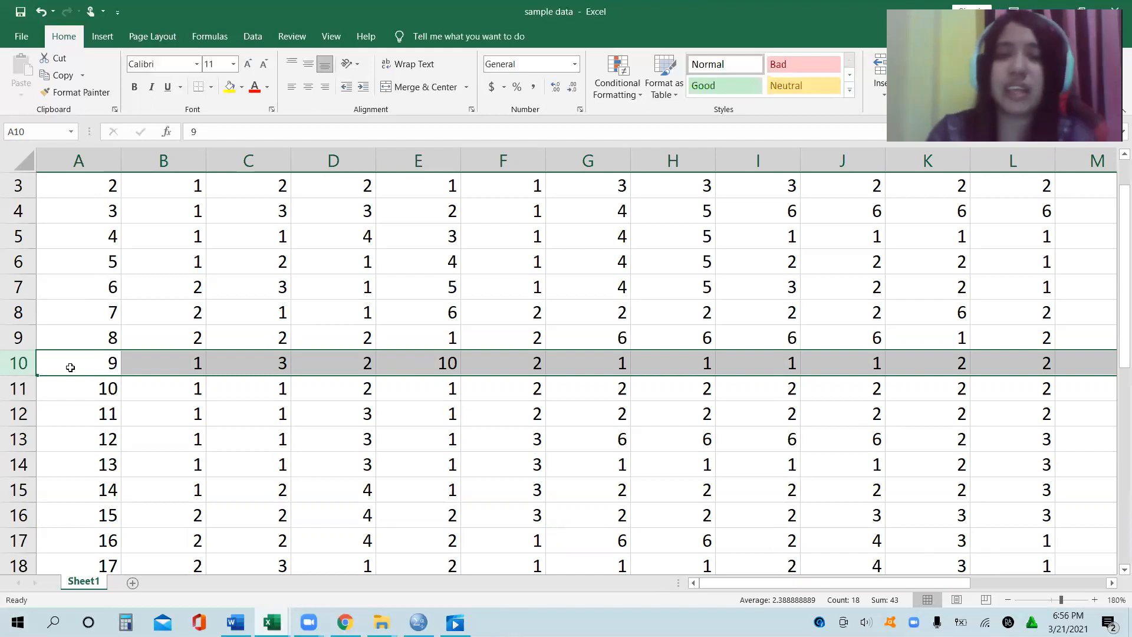
double_click(426, 366)
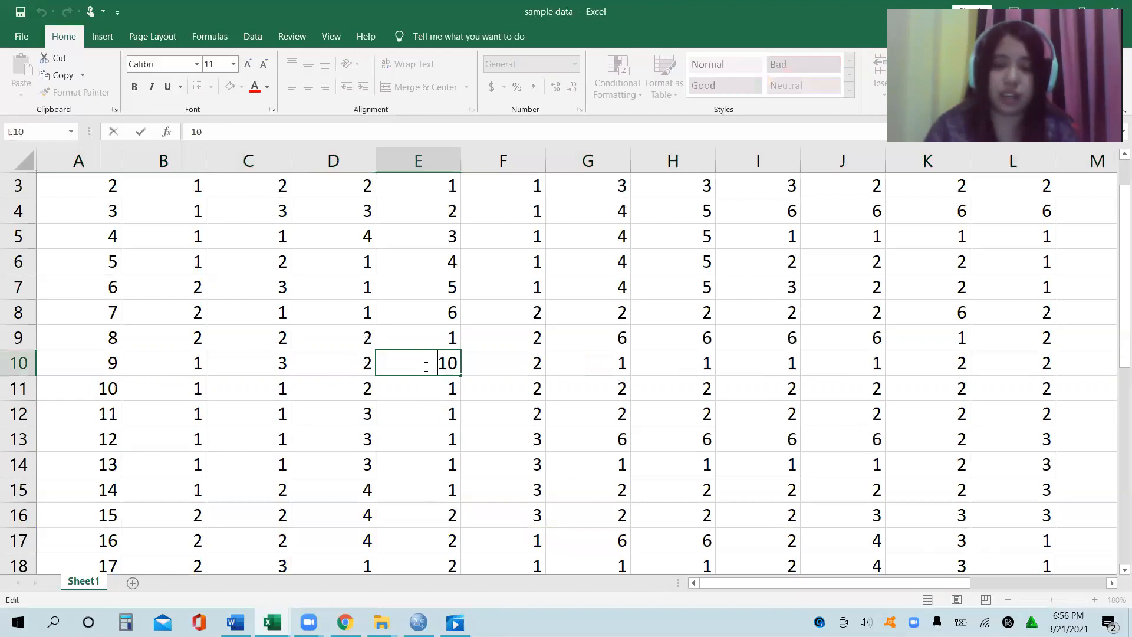
key(Right)
key(Right)
key(BackSpace)
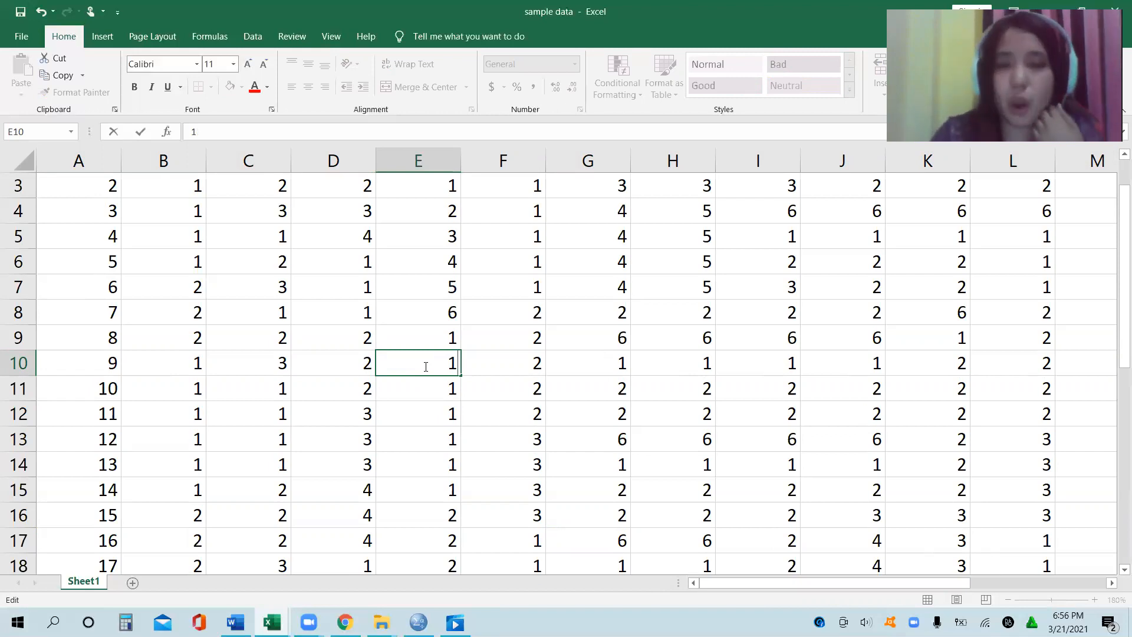
drag(1115, 264, 1115, 517)
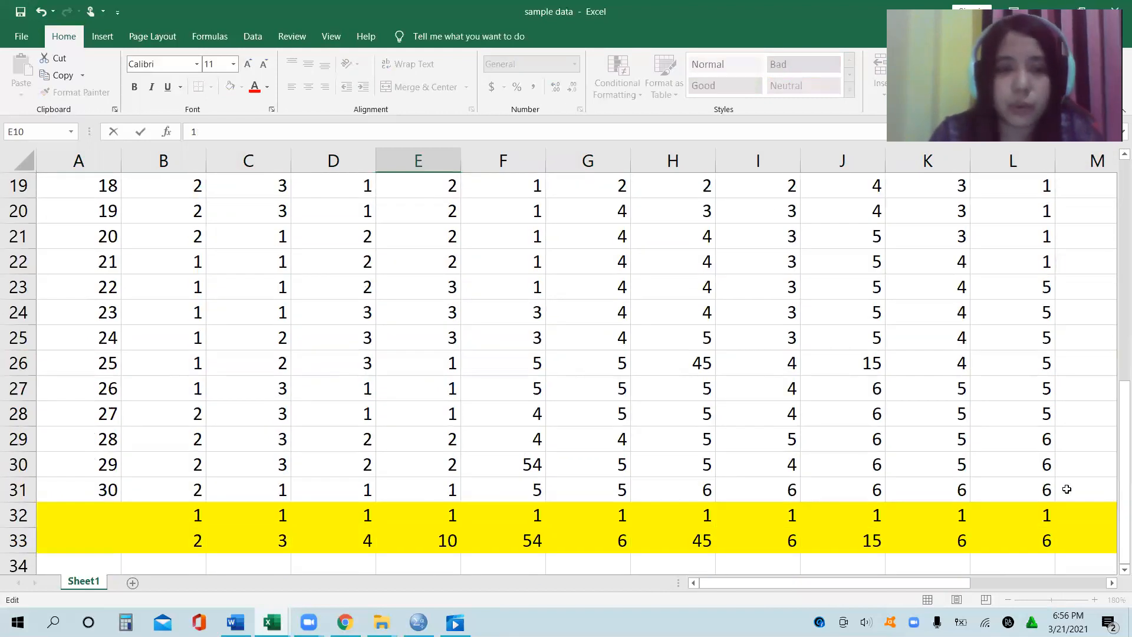
click(435, 538)
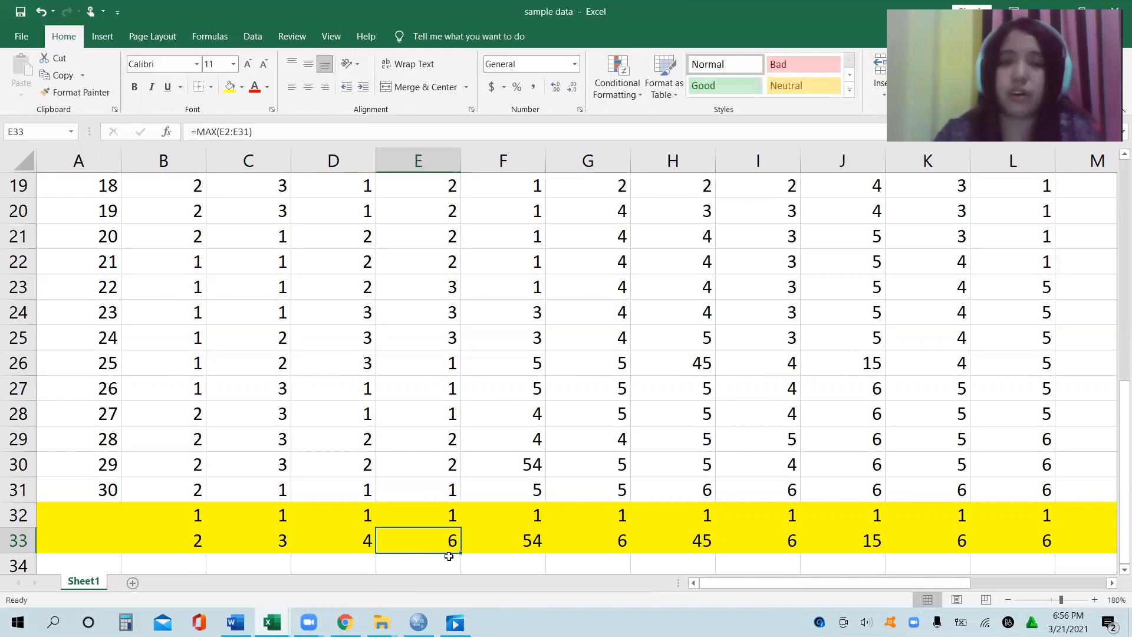
Check the column F maximum in F33 and search column F for the out-of-range value 54.
click(533, 535)
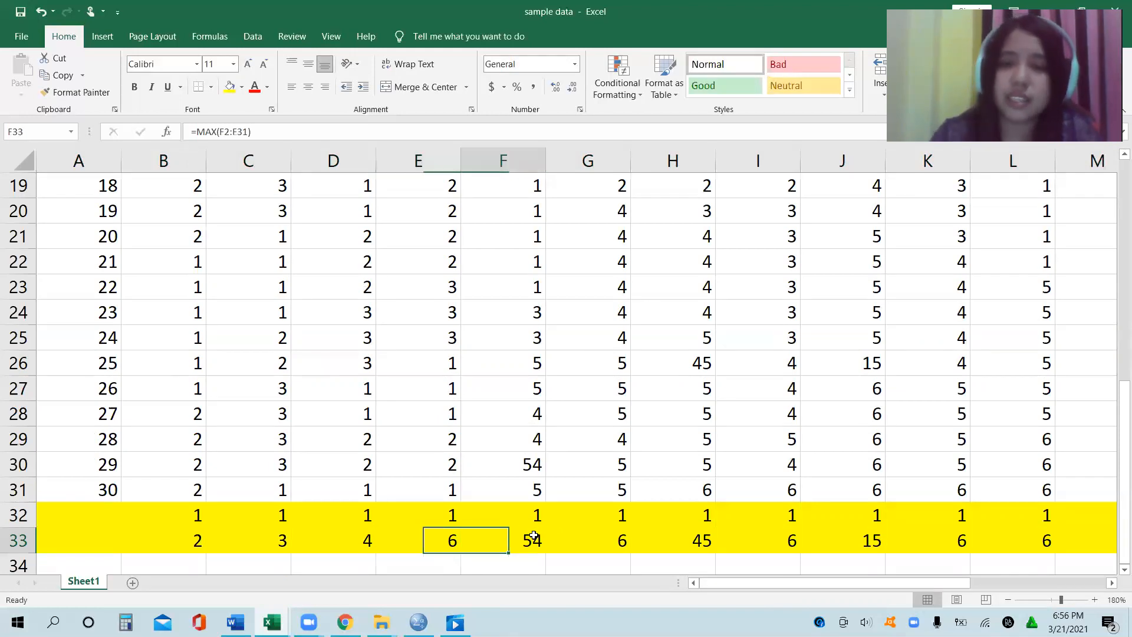
click(518, 158)
key(ctrl+f)
text(54)
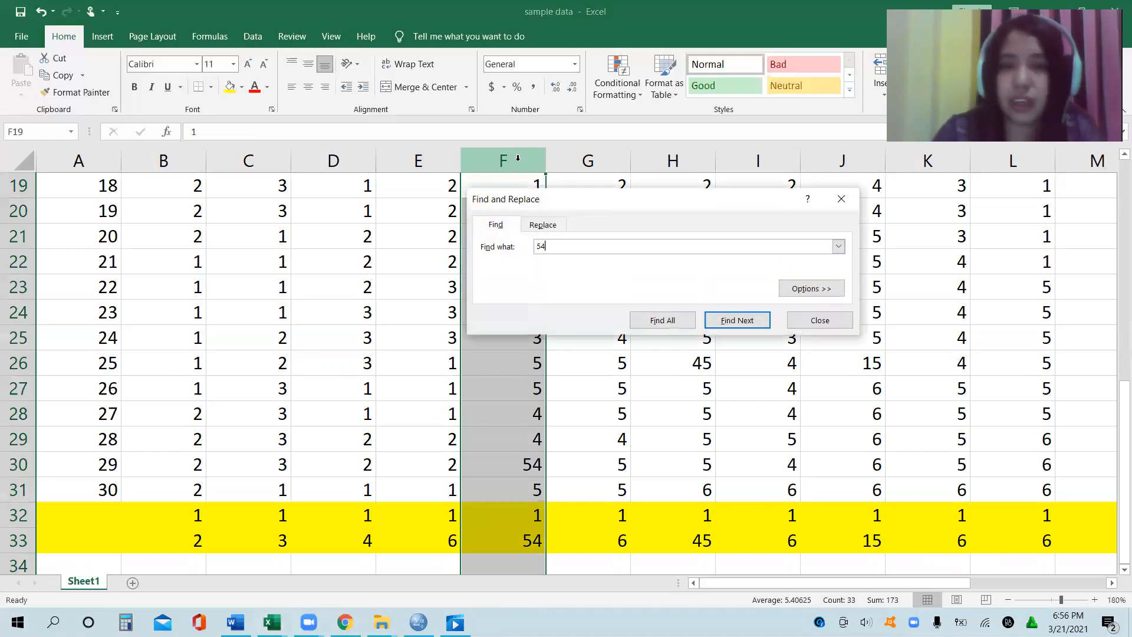
key(Return)
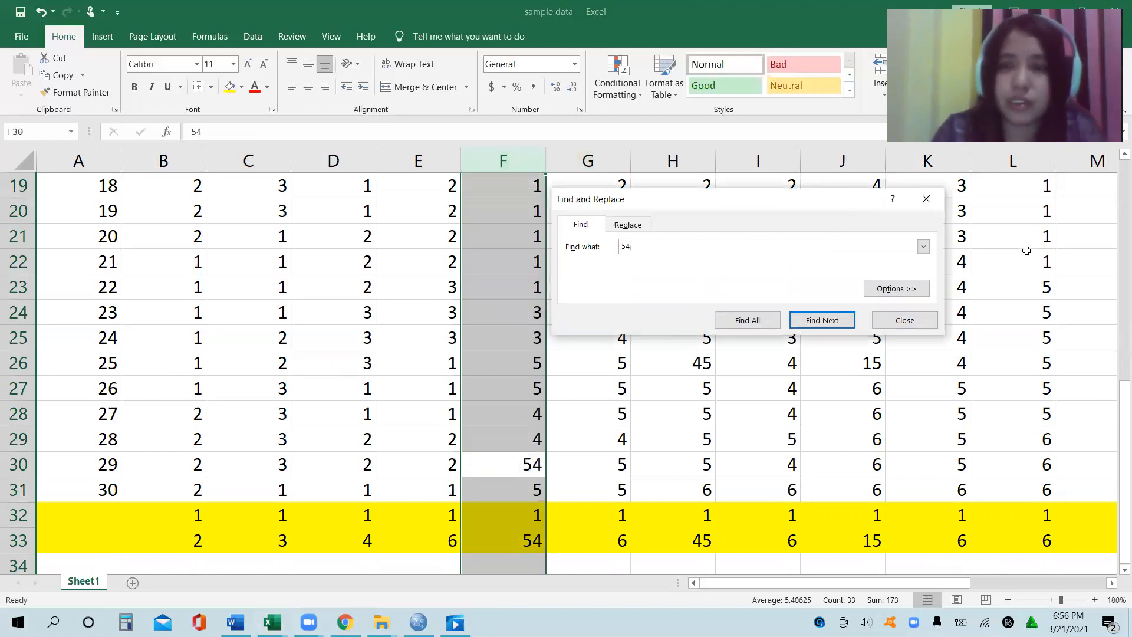
click(924, 206)
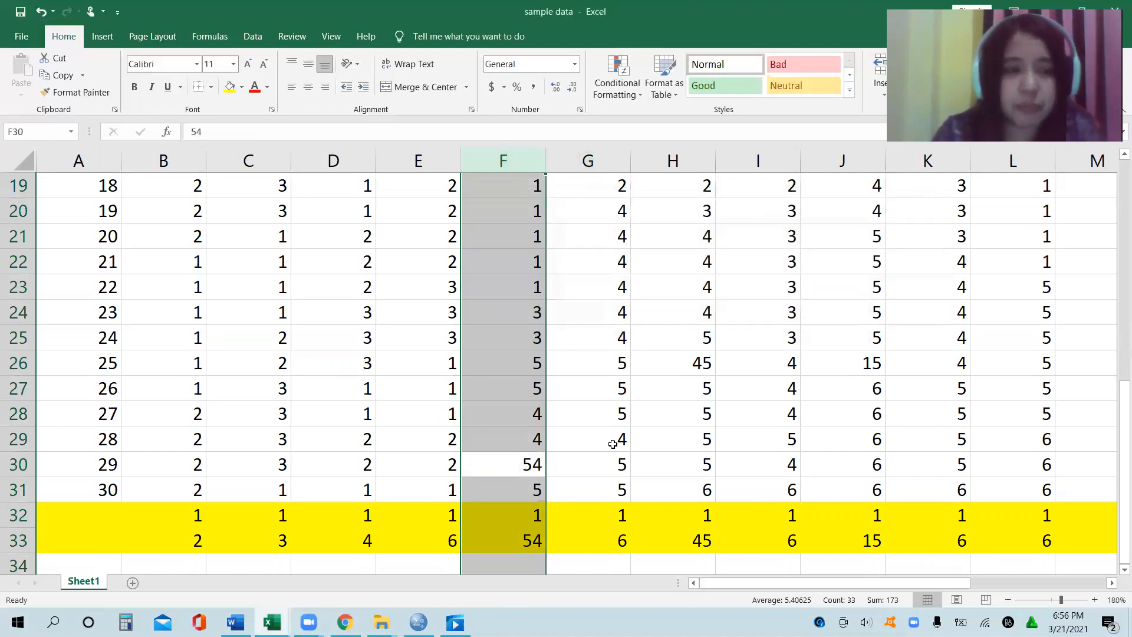
Compare the neighbouring responses in row 30 and correct the entry in F30 to 5.
drag(208, 458, 172, 464)
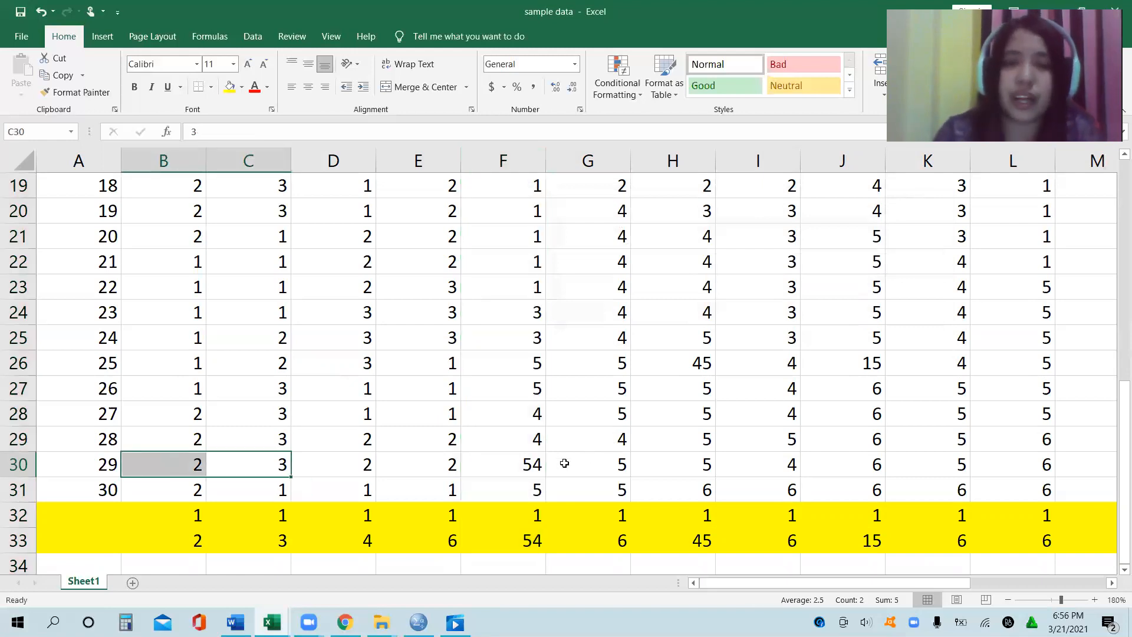
click(528, 463)
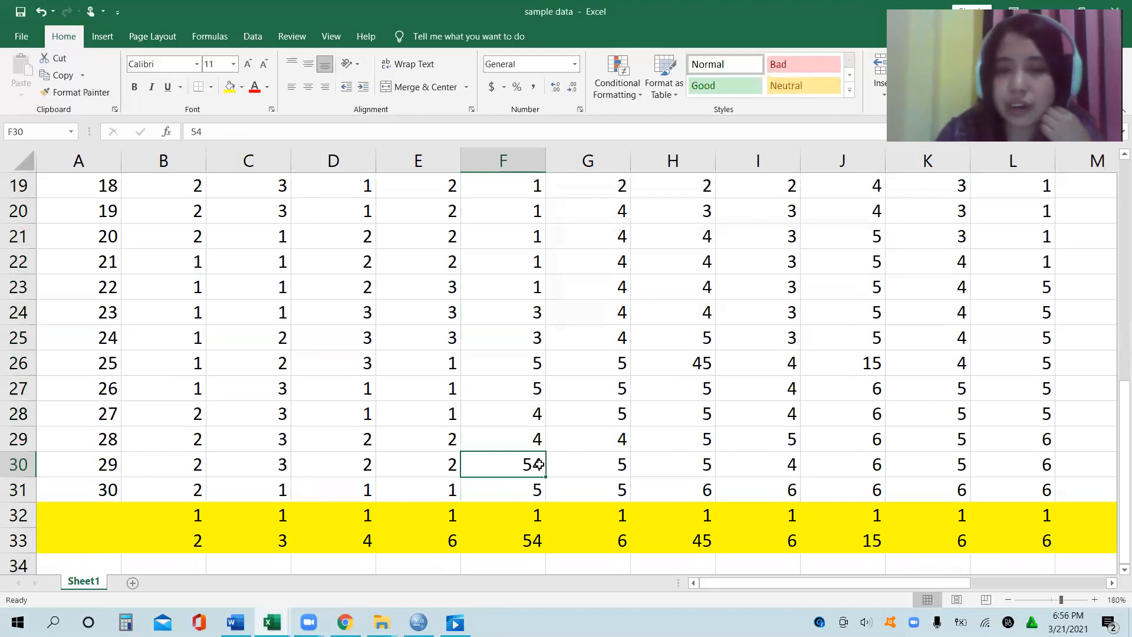
click(579, 465)
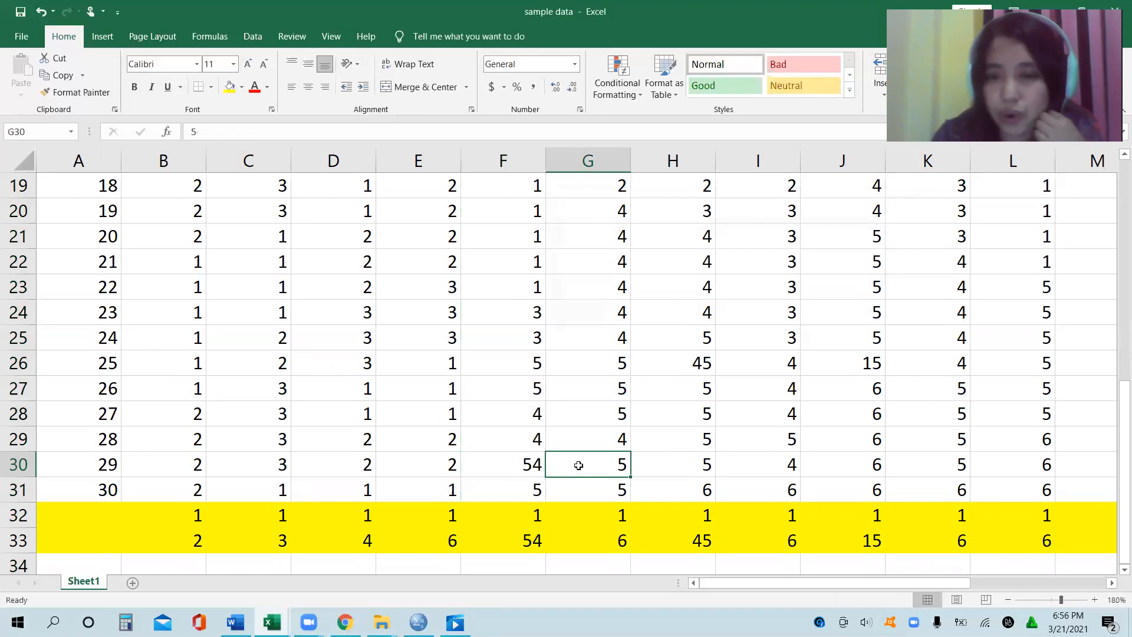
click(680, 469)
click(754, 465)
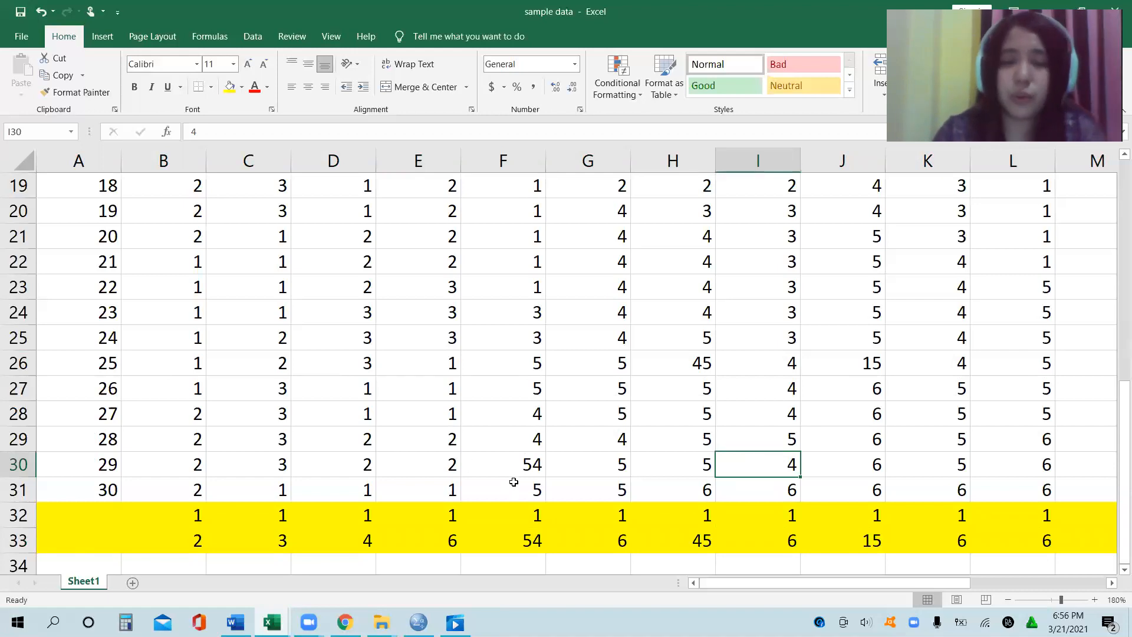
click(531, 465)
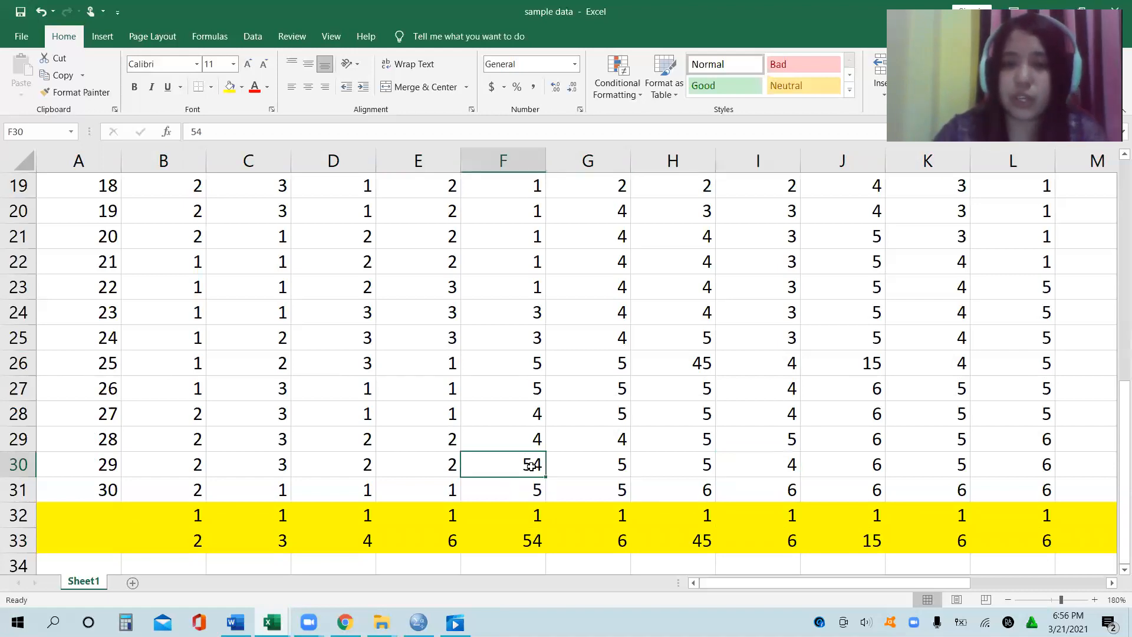
text(5)
key(Return)
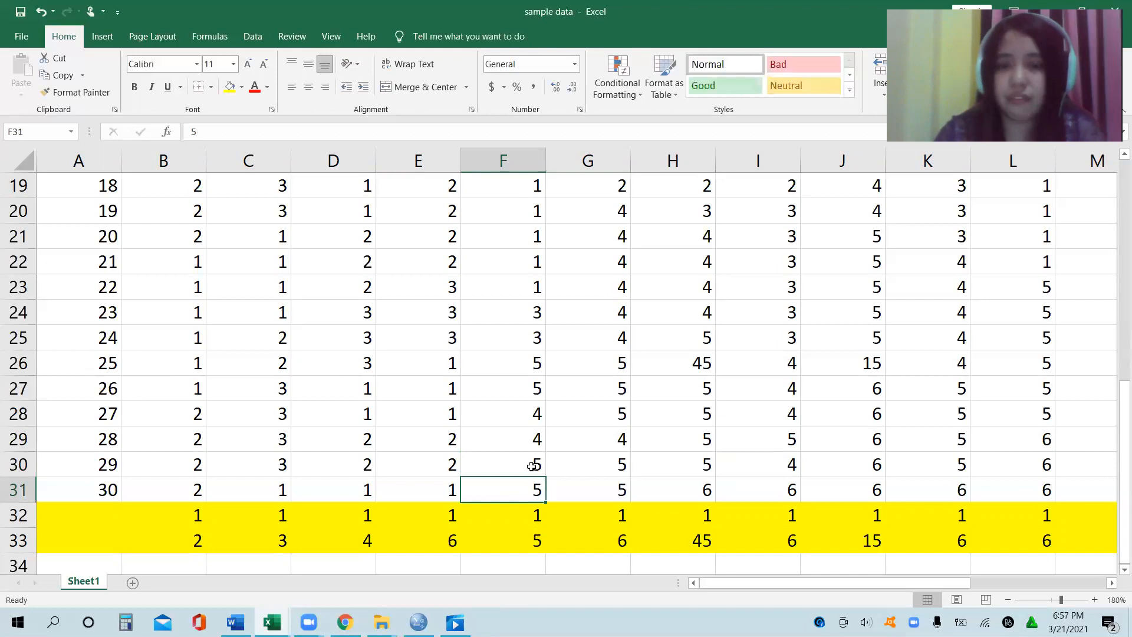
Recheck the column F minimum and maximum in F32:F33 and check the column G maximum in G33.
key(Return)
key(Down)
key(Up)
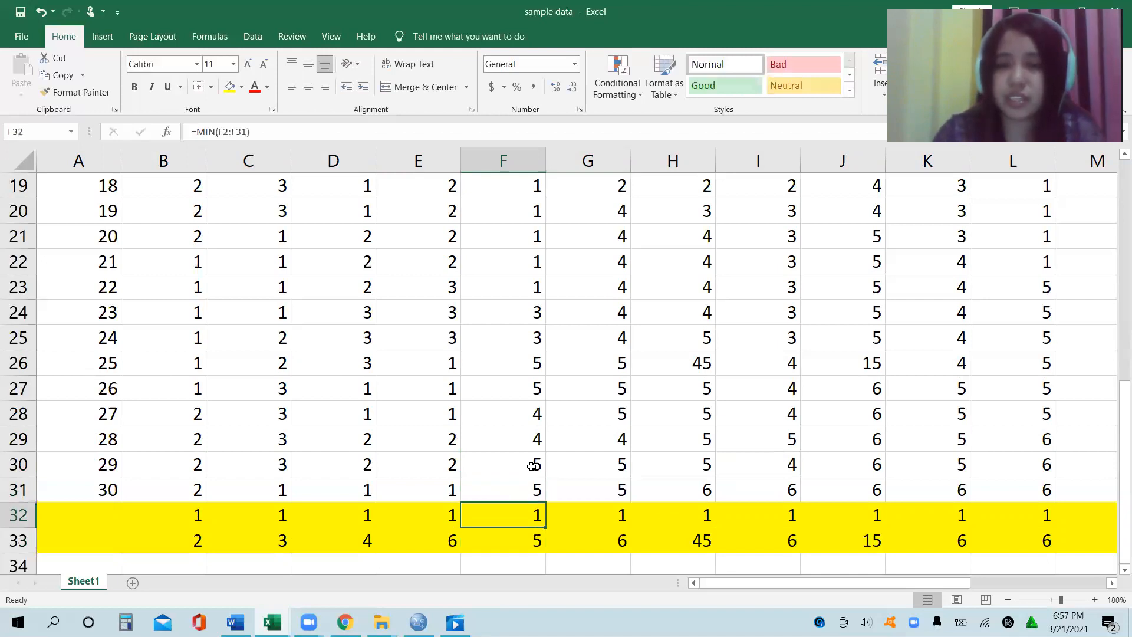
key(Down)
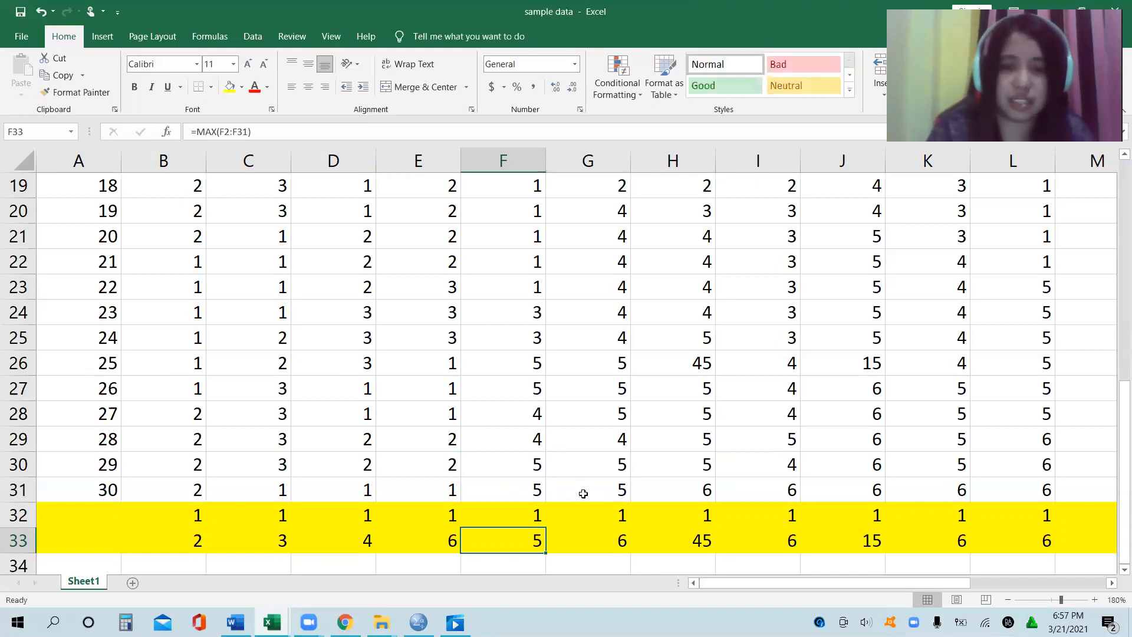
click(598, 543)
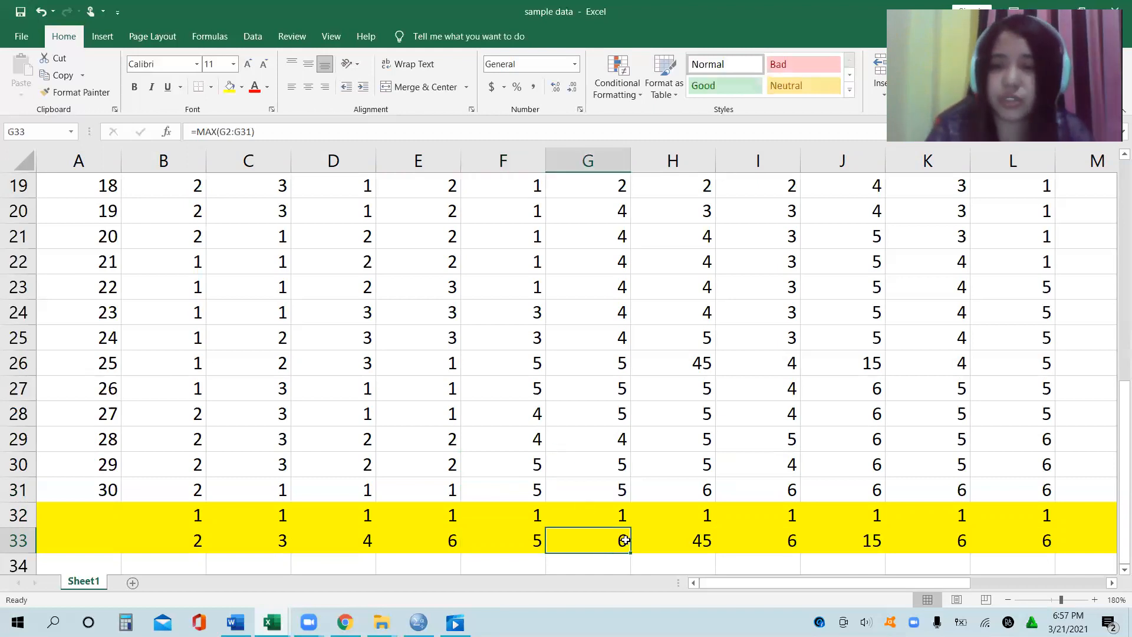
Check the column H maximum in H33 and correct the out-of-range entry in H26 to 4.
click(656, 536)
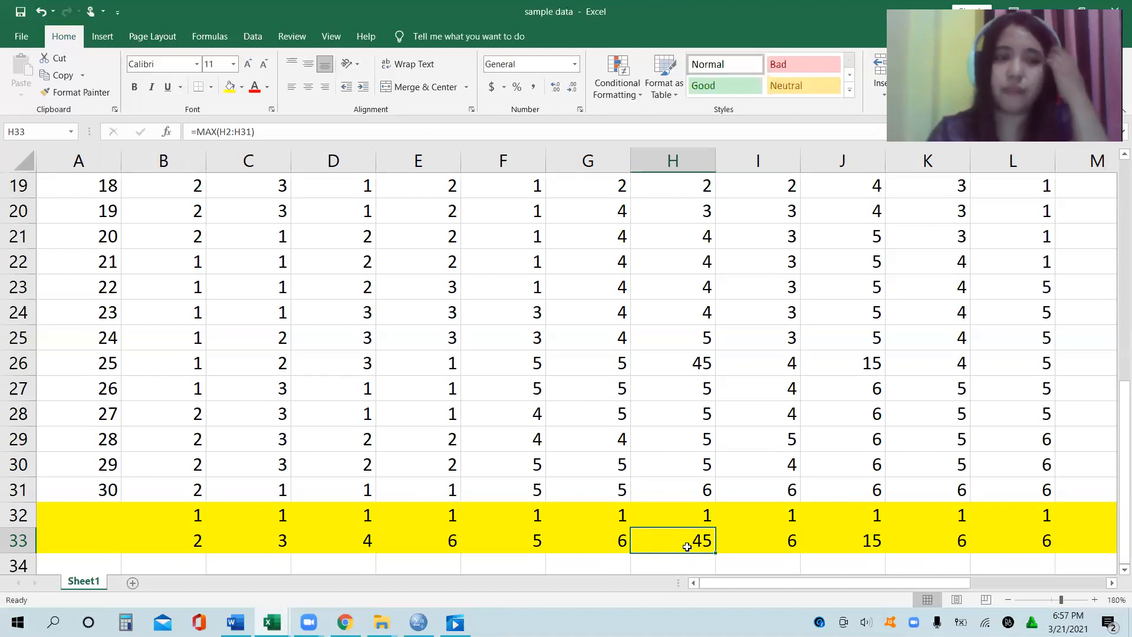
click(692, 362)
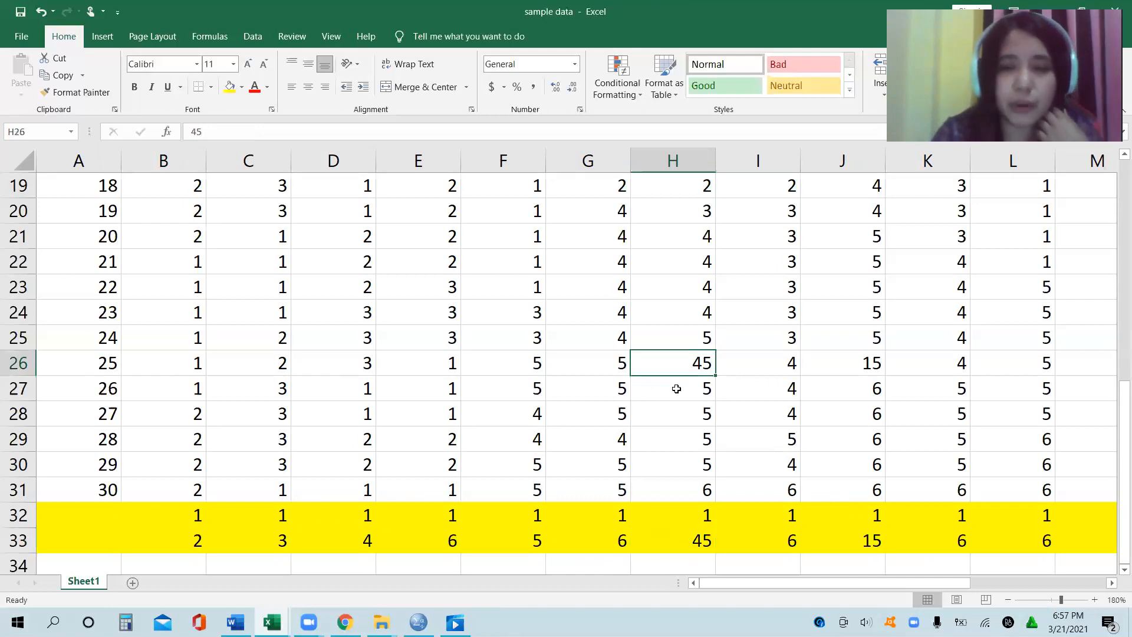
text(4)
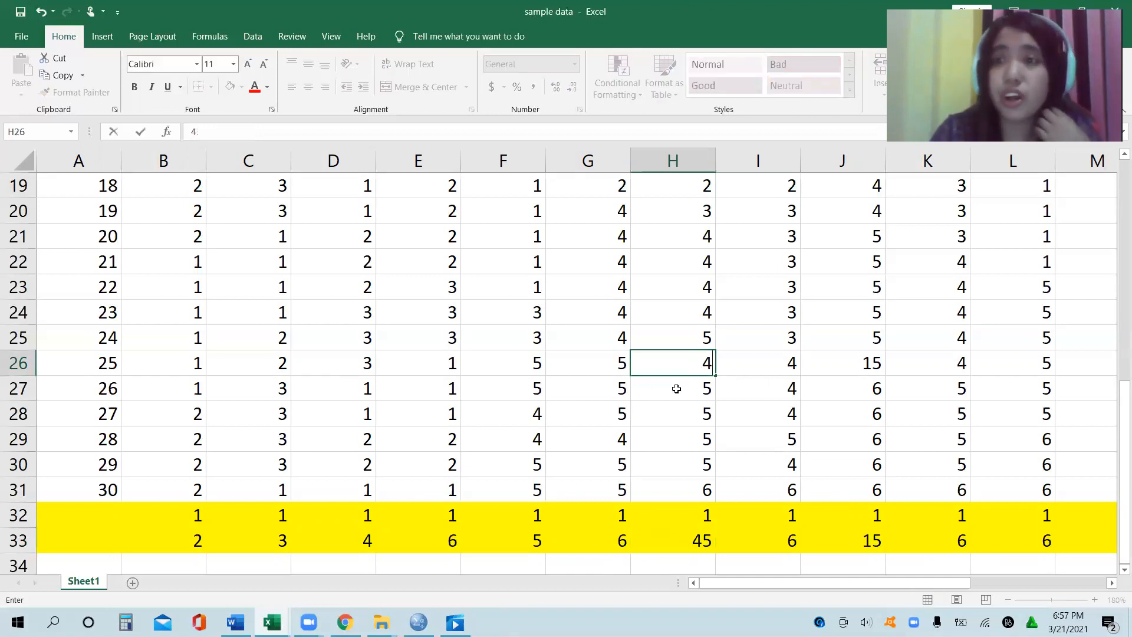
key(Return)
key(Down)
key(Down)
key(Down)
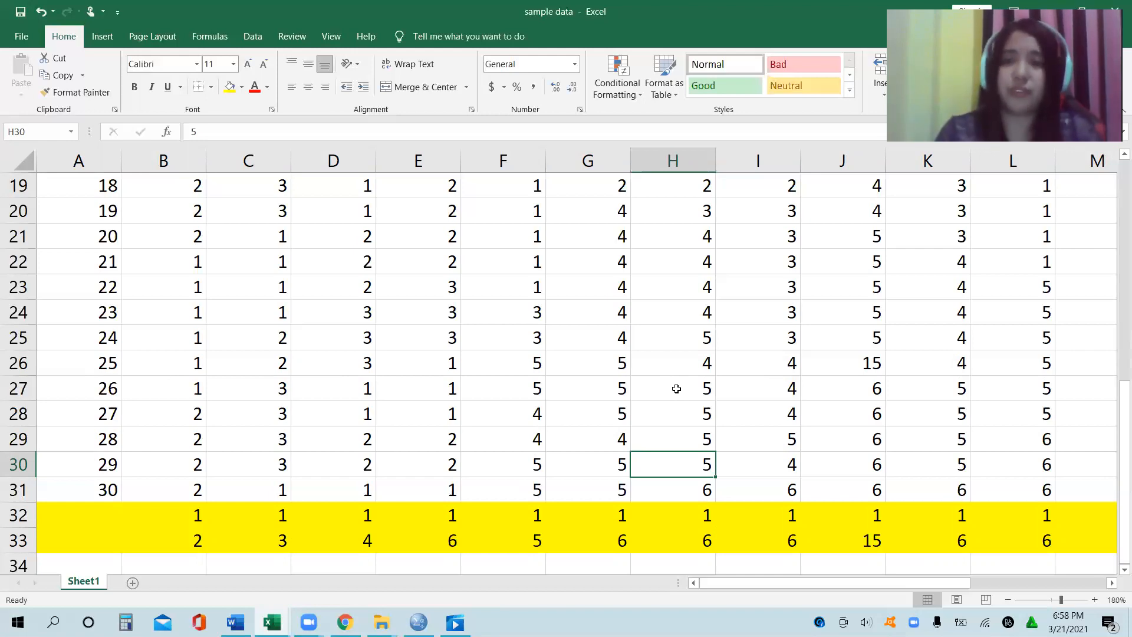
Examine the column J minimum and maximum in J32:J33 against the 1–6 response scale.
key(Right)
key(Right)
key(Down)
key(Down)
key(Down)
key(Up)
key(Up)
key(Up)
key(Up)
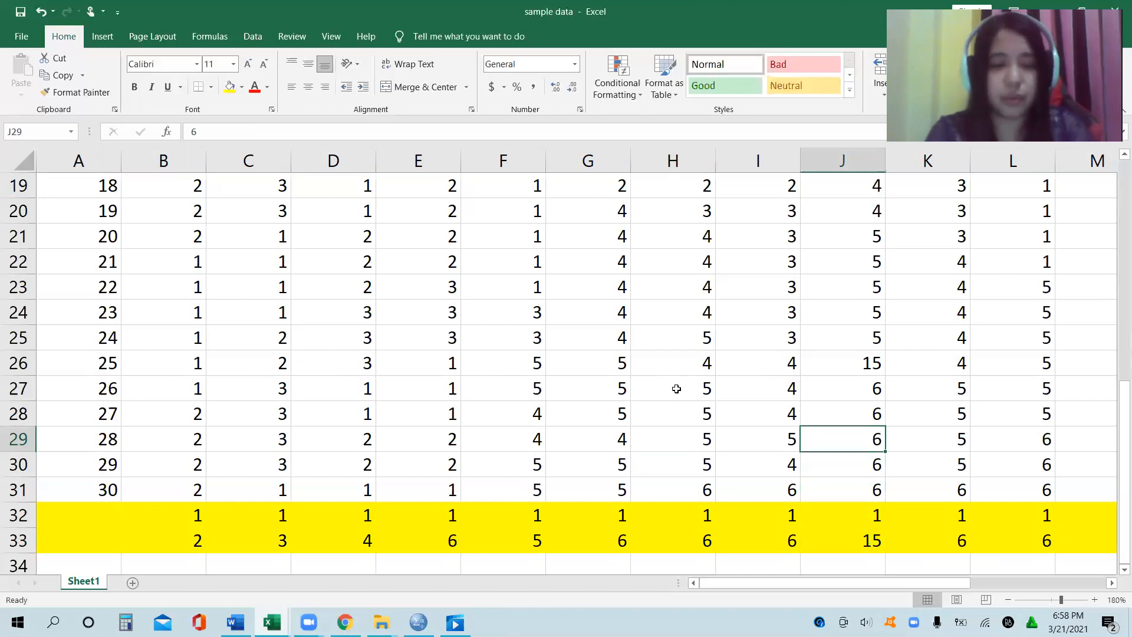
Search column J for the out-of-range value 15.
key(ctrl+f)
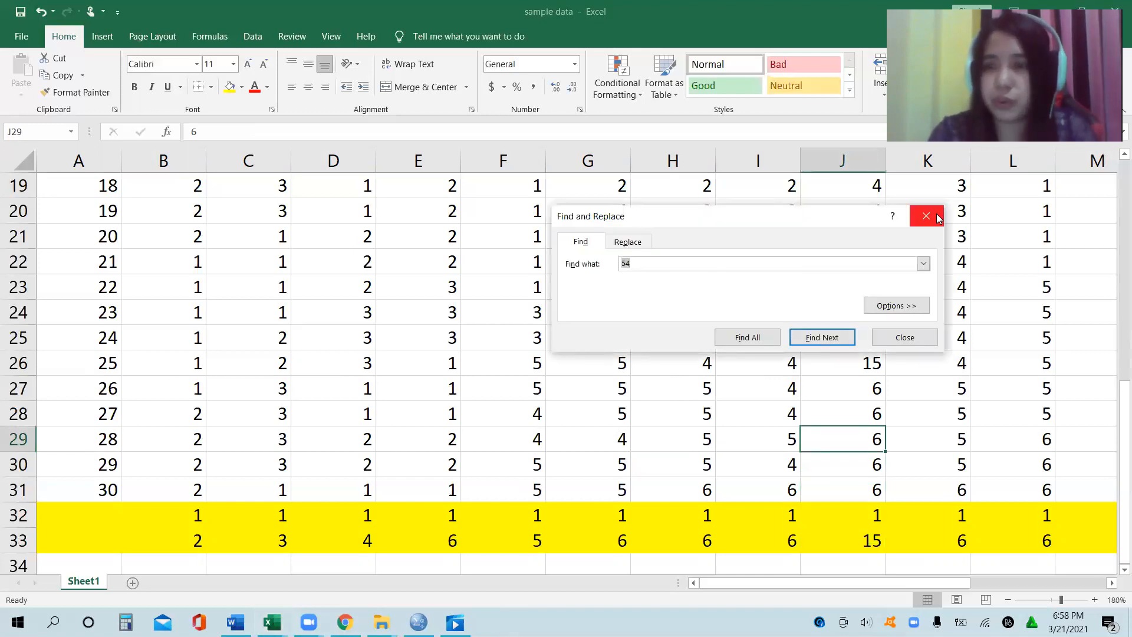
click(926, 215)
click(849, 160)
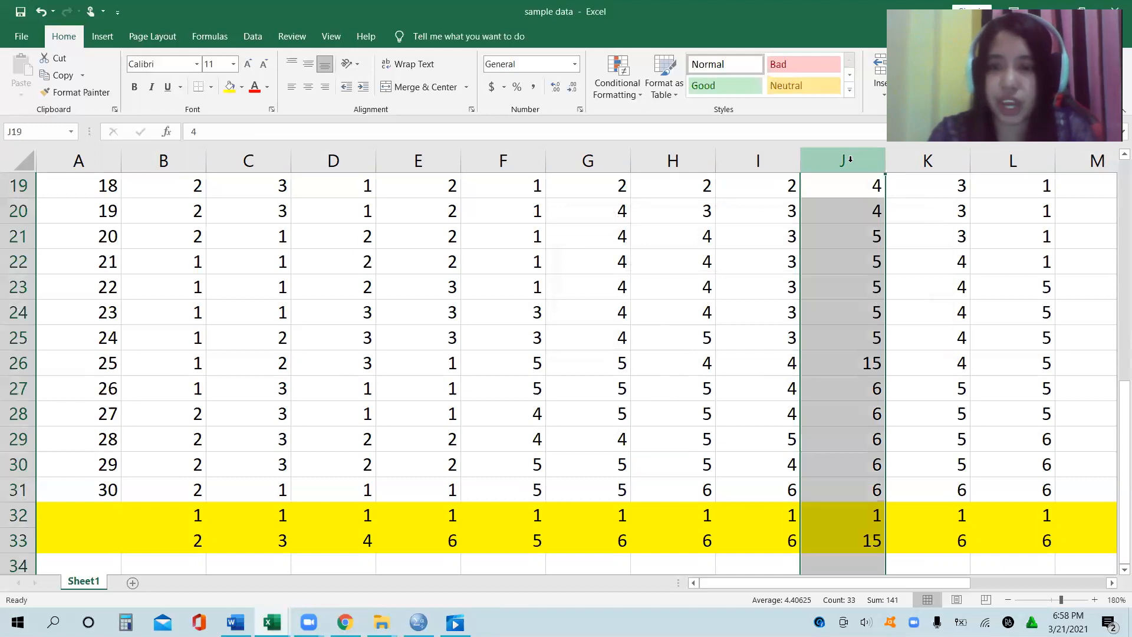
key(ctrl+f)
text(15)
key(Return)
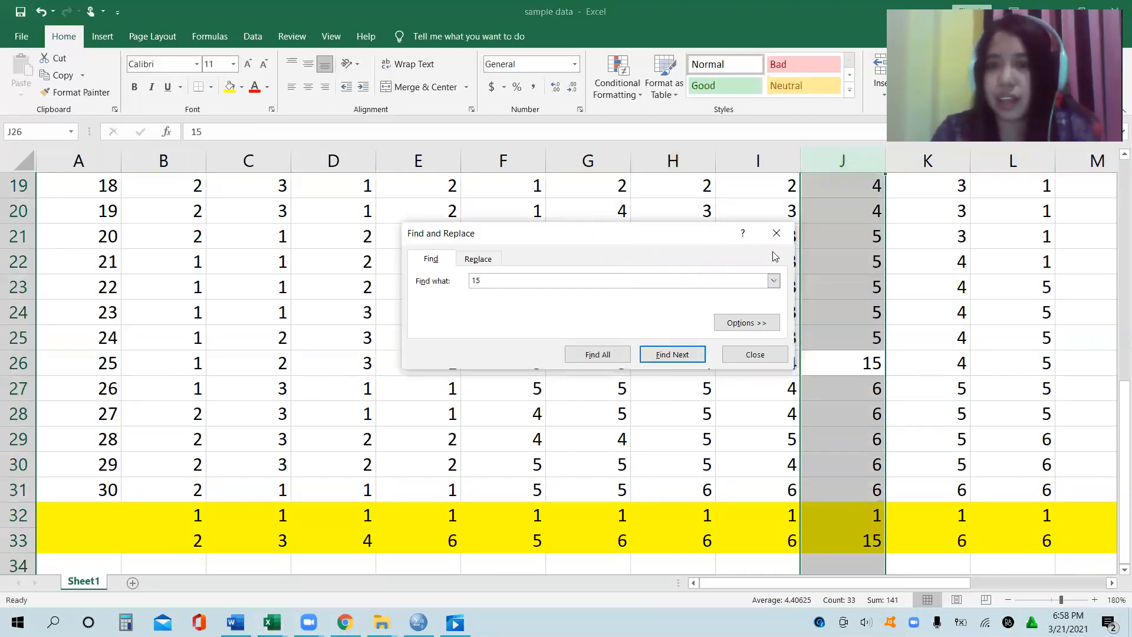
click(776, 233)
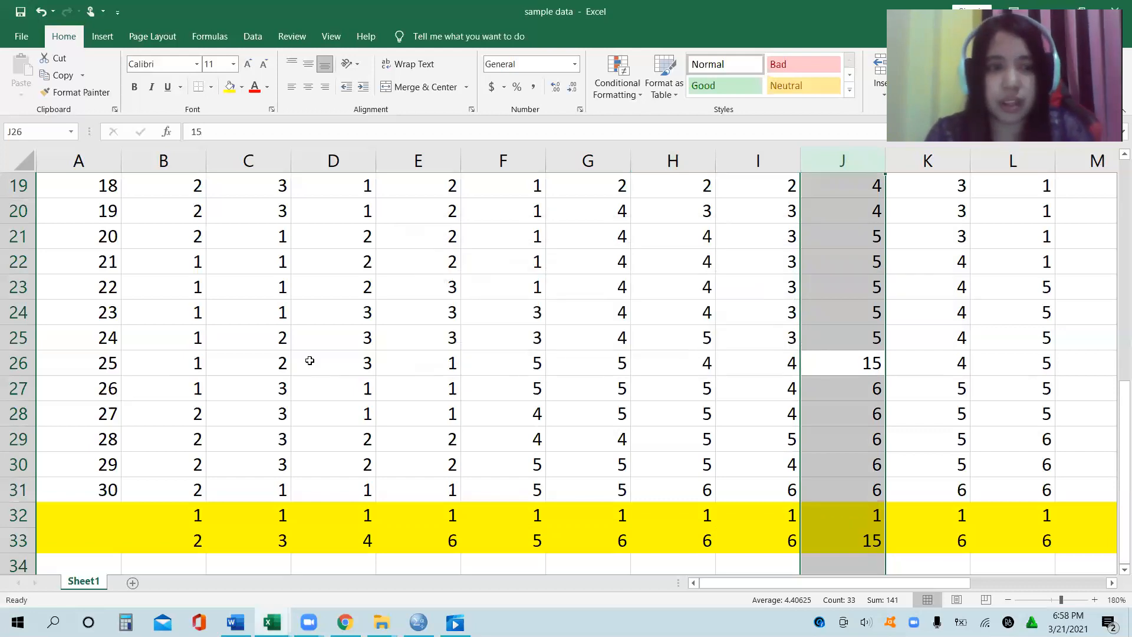
Review the responses in row 26 and correct the entry in J26 to 1.
click(18, 363)
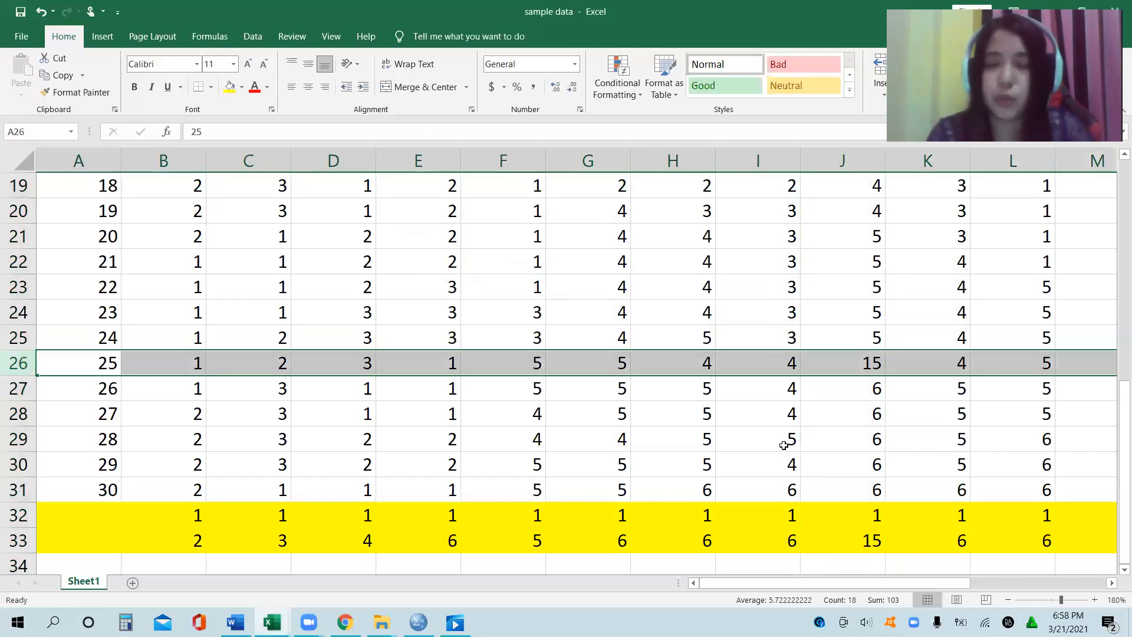
click(862, 362)
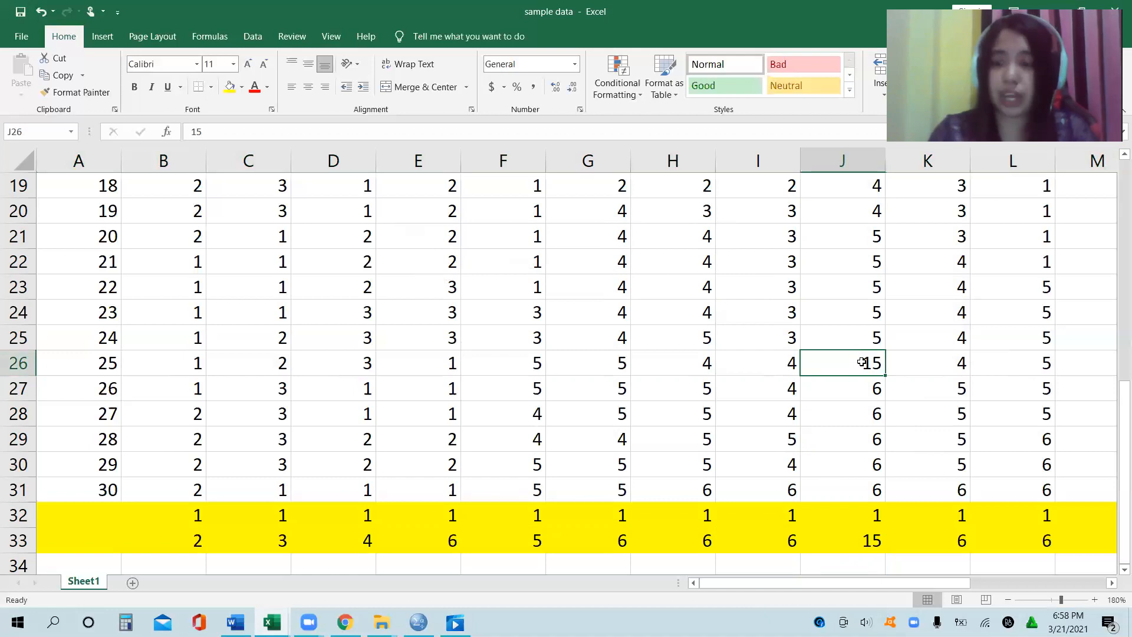
text(1)
key(Tab)
key(Tab)
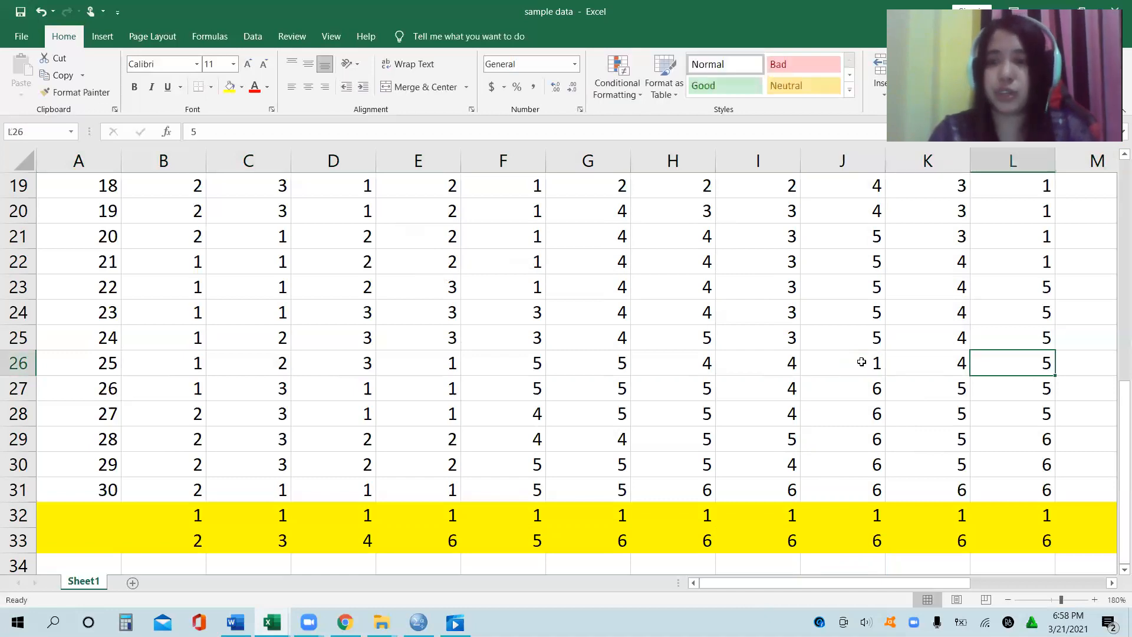
Examine the minimums and maximums in rows 32 and 33 across the columns through R for remaining out-of-range values.
key(Tab)
key(Tab)
key(Tab)
key(Tab)
key(Tab)
key(Tab)
key(Tab)
key(Tab)
key(Down)
key(Down)
key(Down)
key(Down)
key(Down)
key(Down)
key(Down)
key(Down)
key(Down)
key(Down)
key(Up)
key(Up)
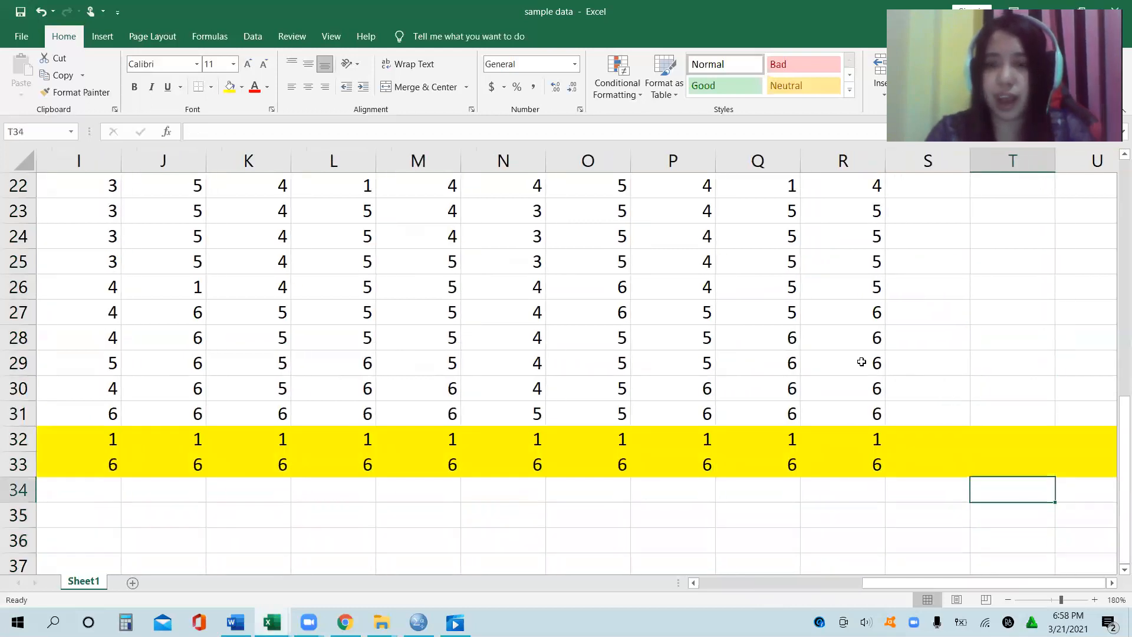
key(Left)
key(Up)
key(Left)
key(Left)
key(Left)
key(Left)
key(Left)
key(Left)
key(Left)
key(Left)
key(Left)
key(Left)
key(Left)
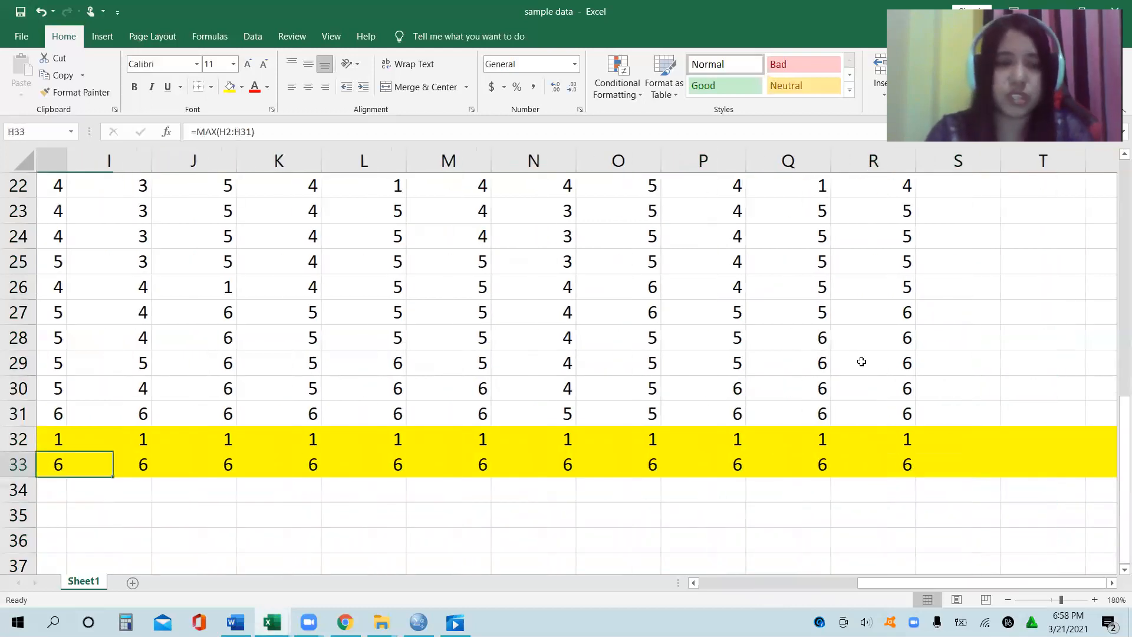
key(Home)
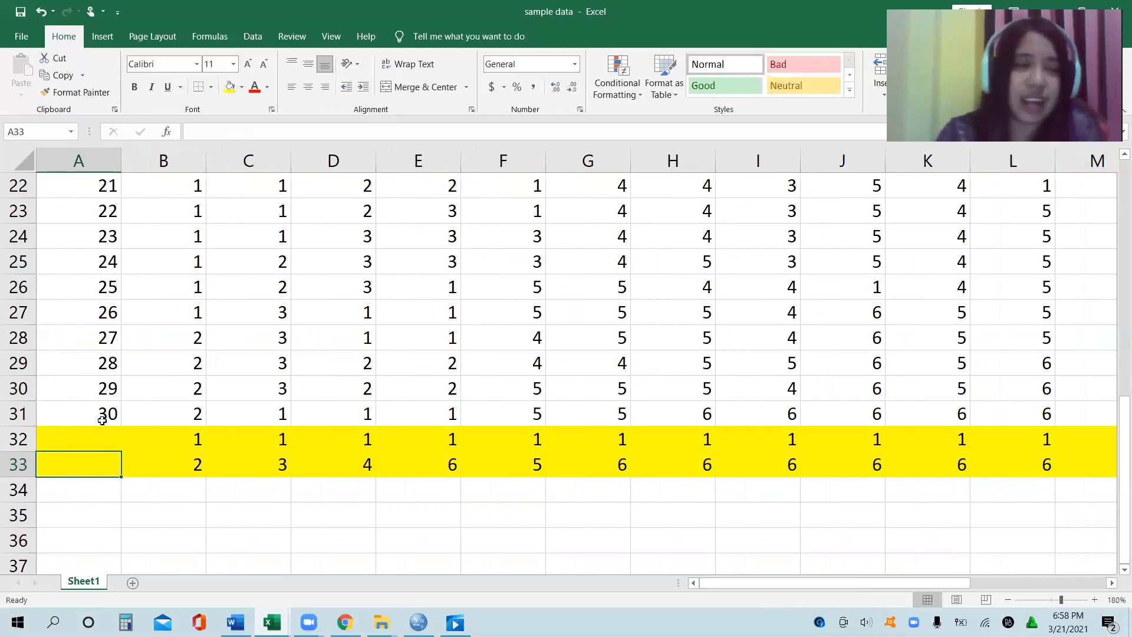
Delete the highlighted minimum and maximum rows 32 and 33.
click(19, 436)
drag(18, 436, 20, 469)
right_click(20, 469)
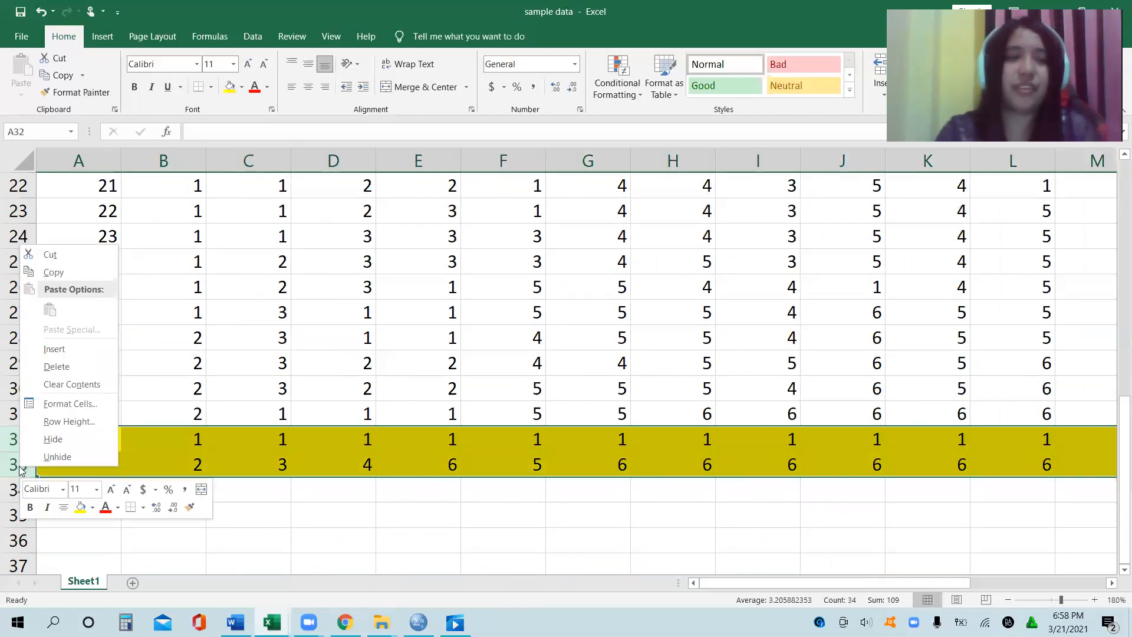
click(65, 373)
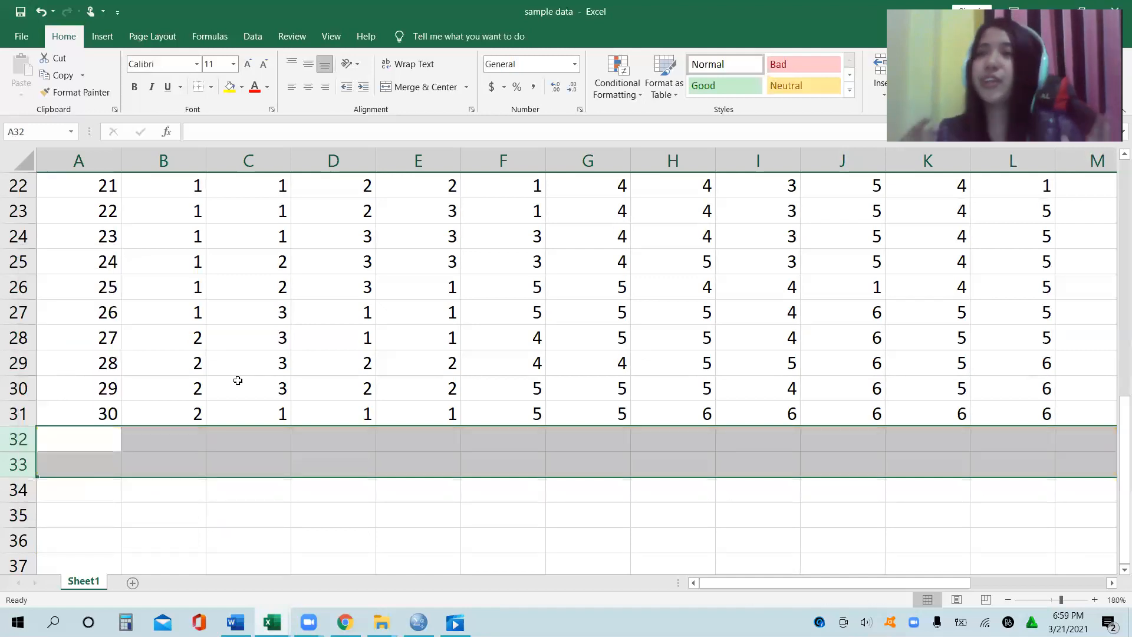